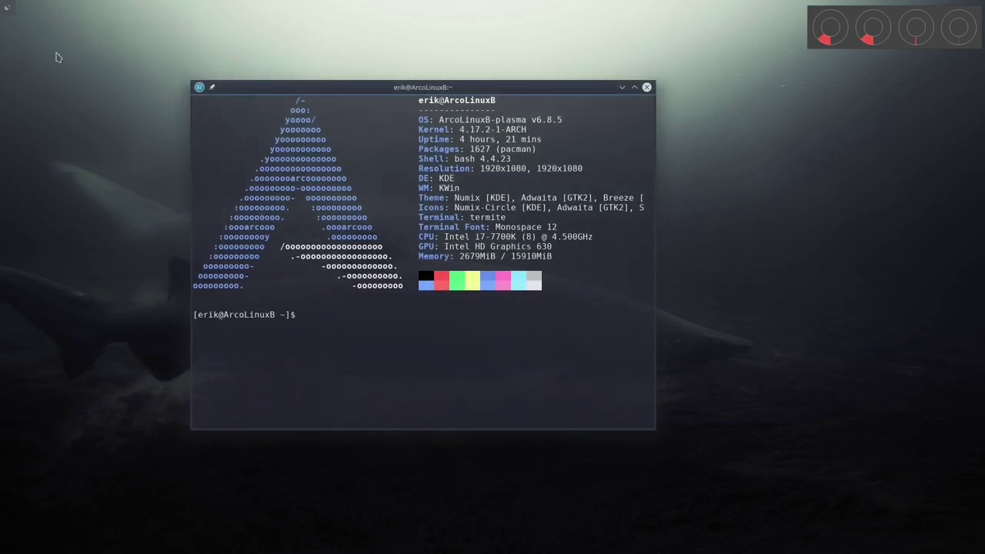
# - Launch Vivaldi with Super+F1 on the arcolinux.info latest-news page
pyautogui.press('super+F1')
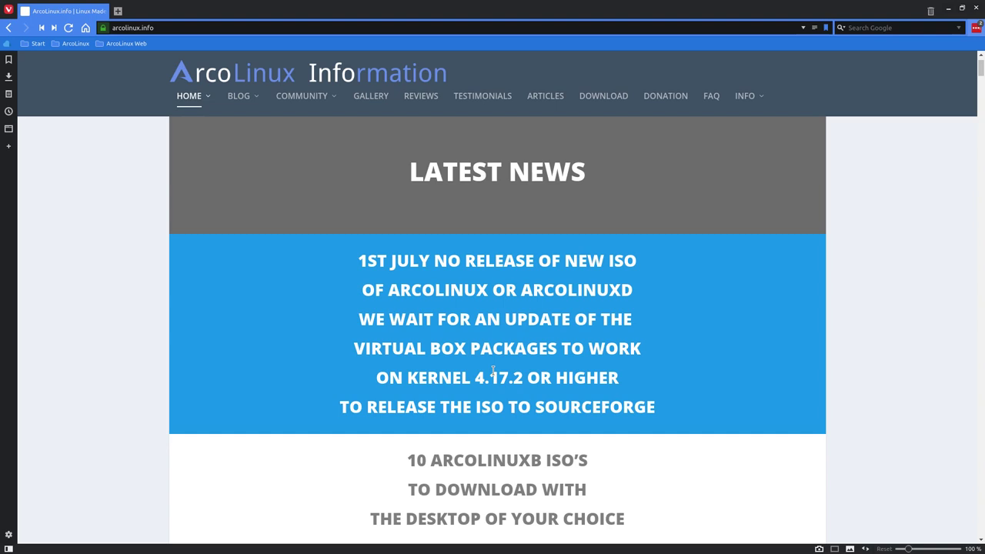
# - Open the ArcoLinux YouTube channel from history in a new tab and glance at its videos
pyautogui.click(118, 11)
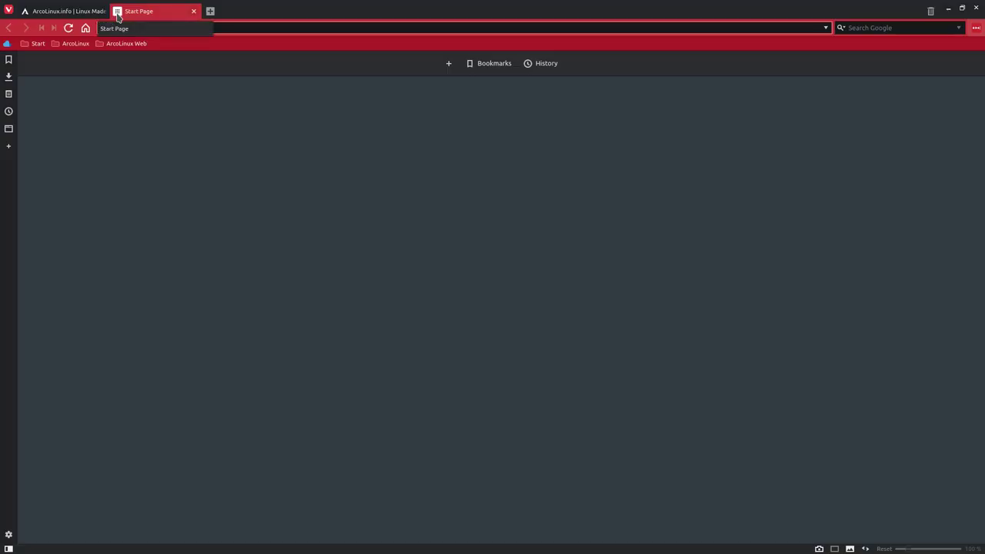
pyautogui.write('youtube.com/')
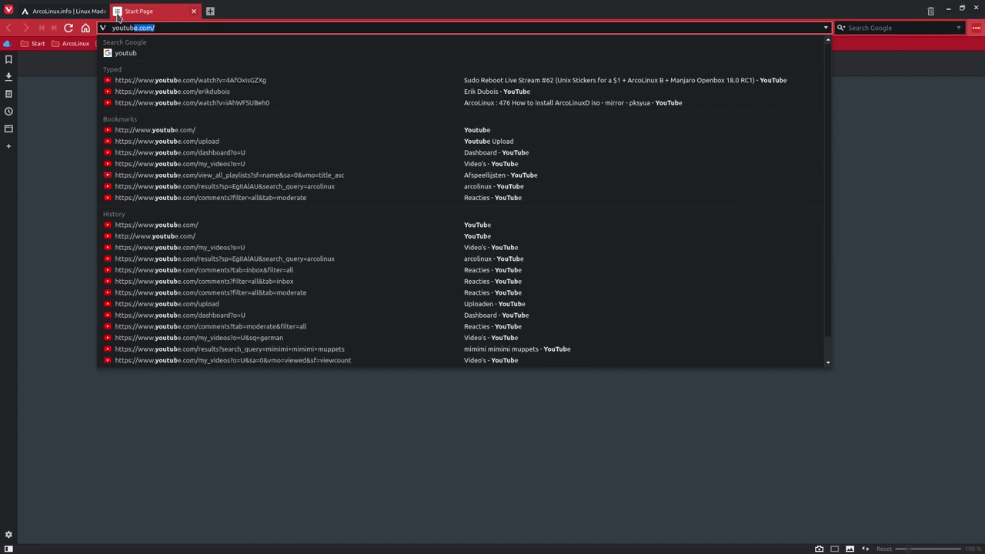
pyautogui.click(218, 92)
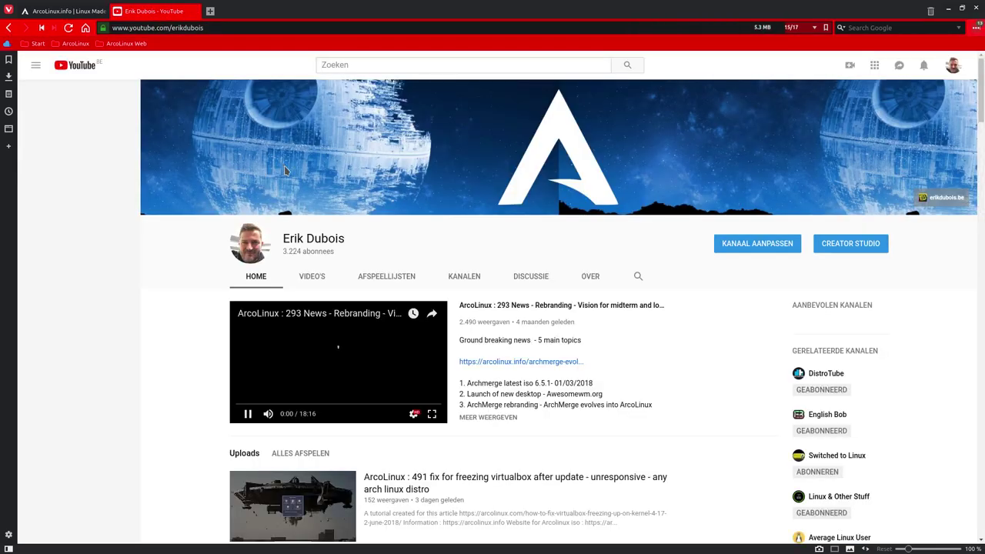
pyautogui.click(312, 276)
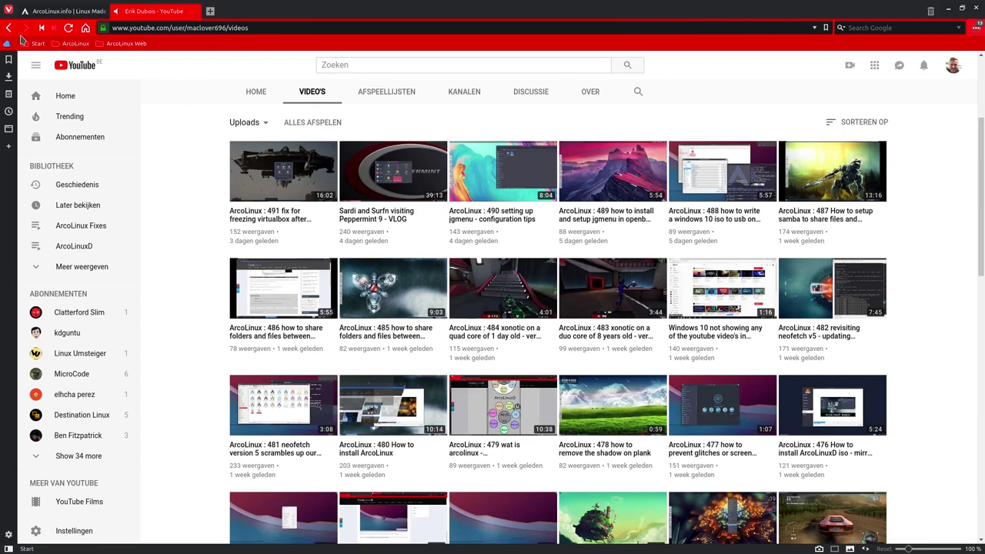
pyautogui.hotkey('alt', 'Left')
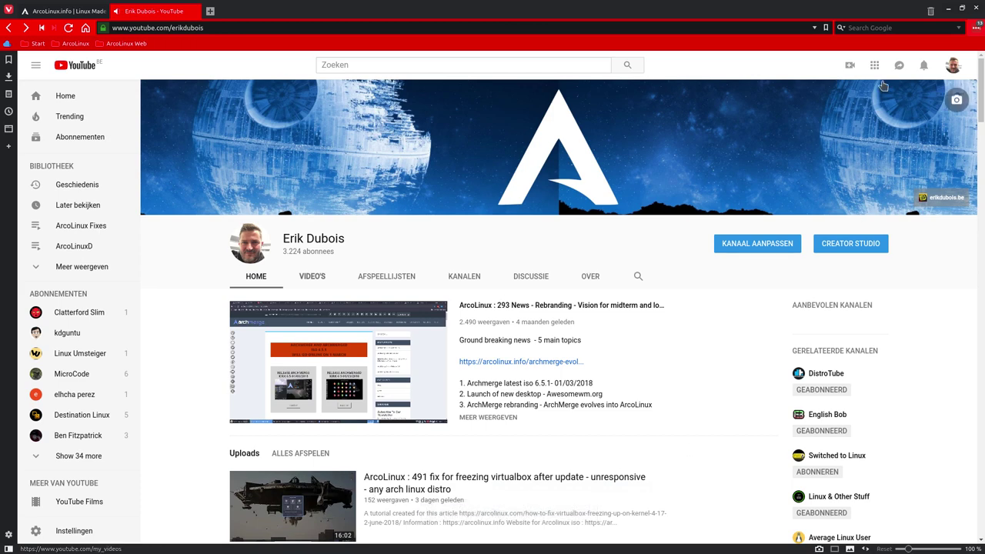
# - Switch between the ArcoLinux.info and YouTube tabs, scrolling down the channel page
pyautogui.click(58, 12)
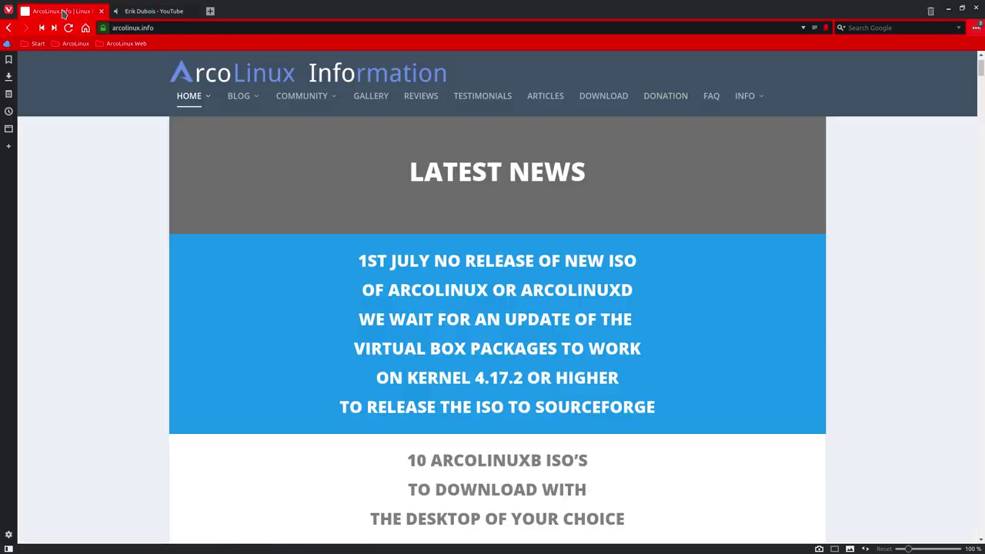
pyautogui.click(169, 12)
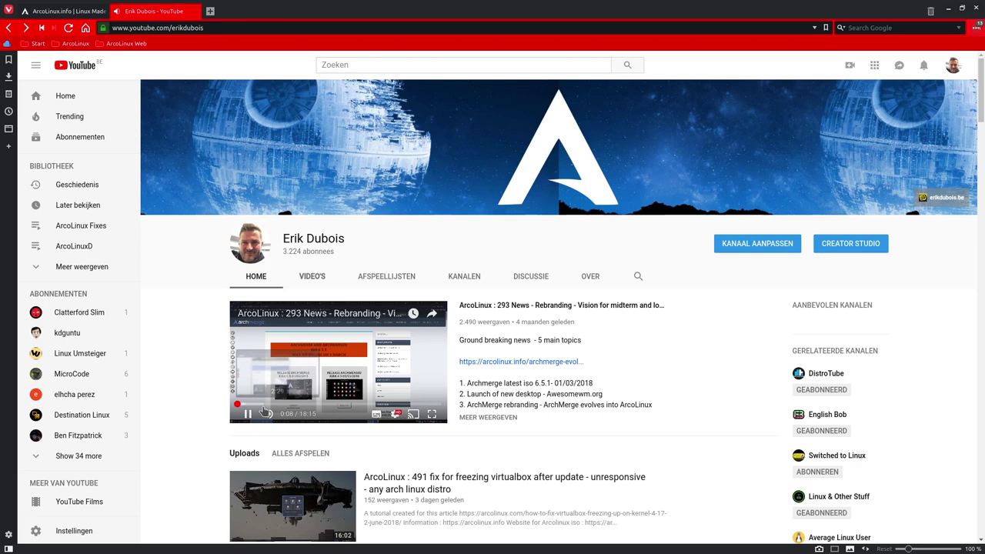
pyautogui.click(62, 12)
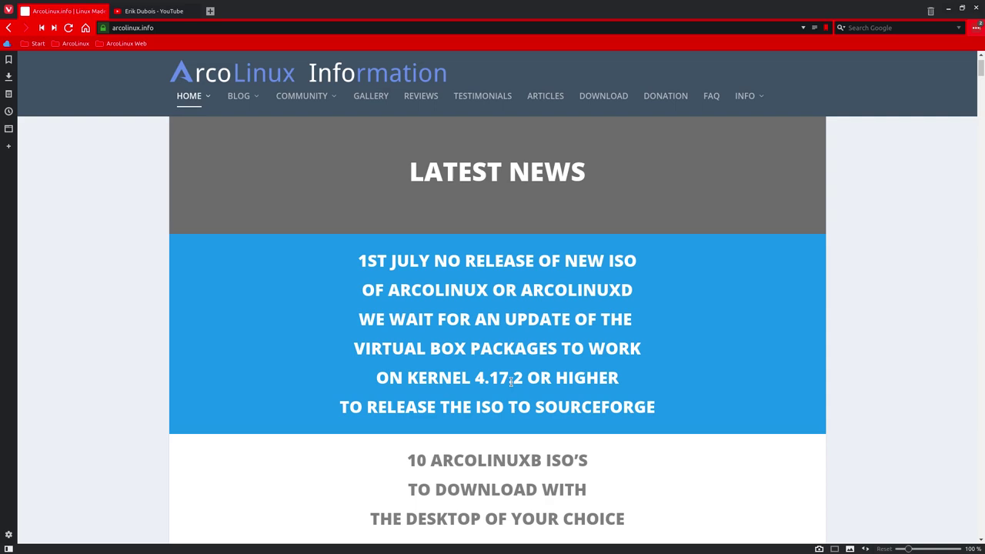
pyautogui.click(158, 14)
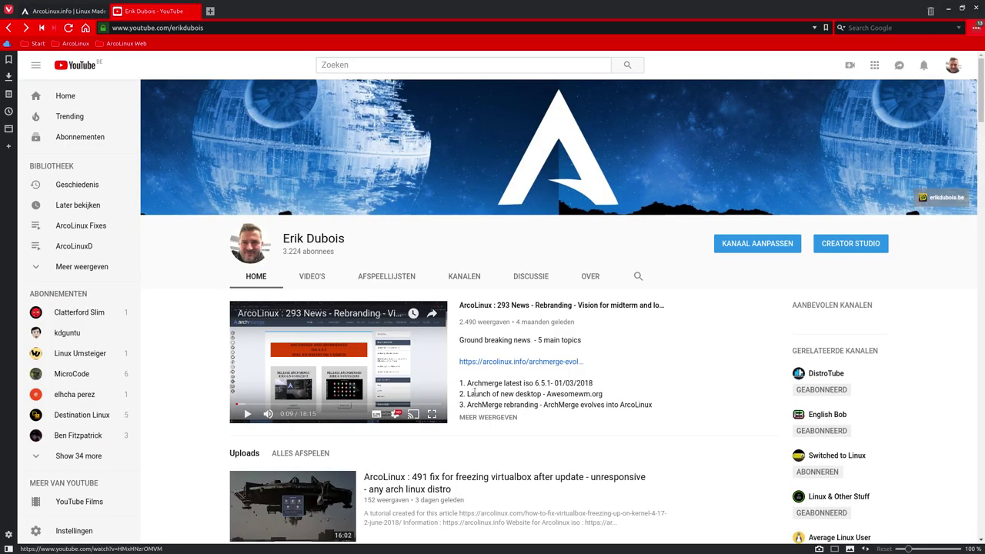
pyautogui.scroll(-1, 462, 420)
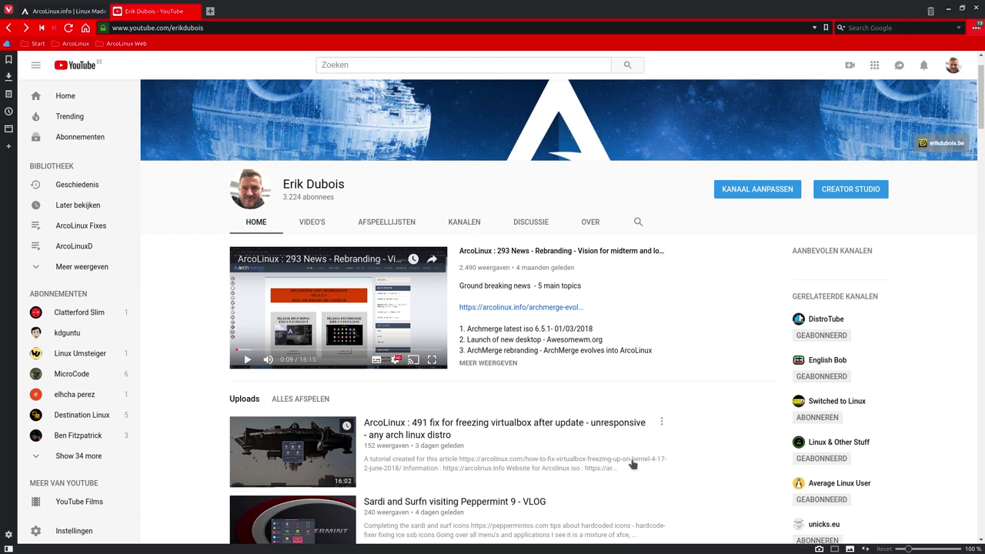
# - Return to the ArcoLinux.info tab with the 1st July no-new-ISO news
pyautogui.click(67, 13)
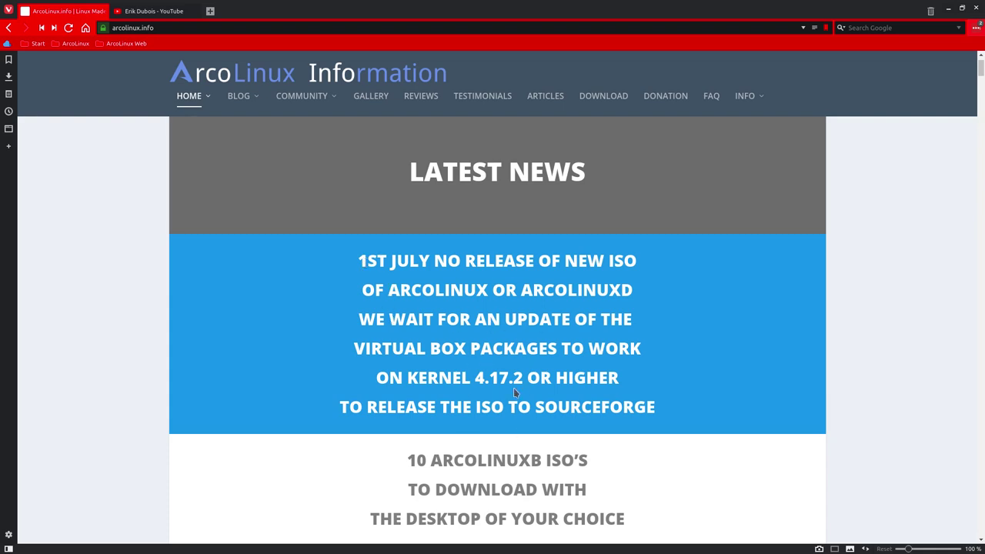
pyautogui.moveTo(152, 13)
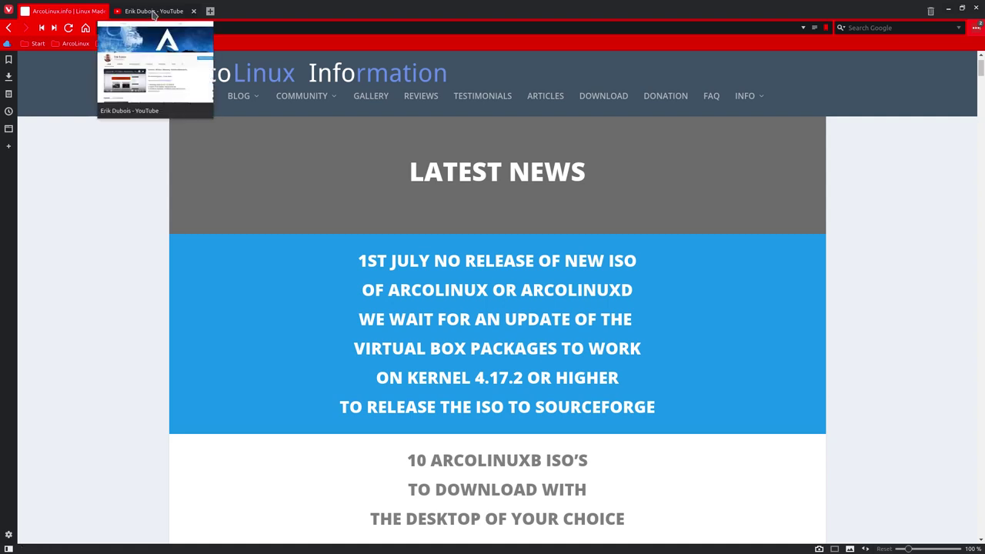
pyautogui.click(153, 13)
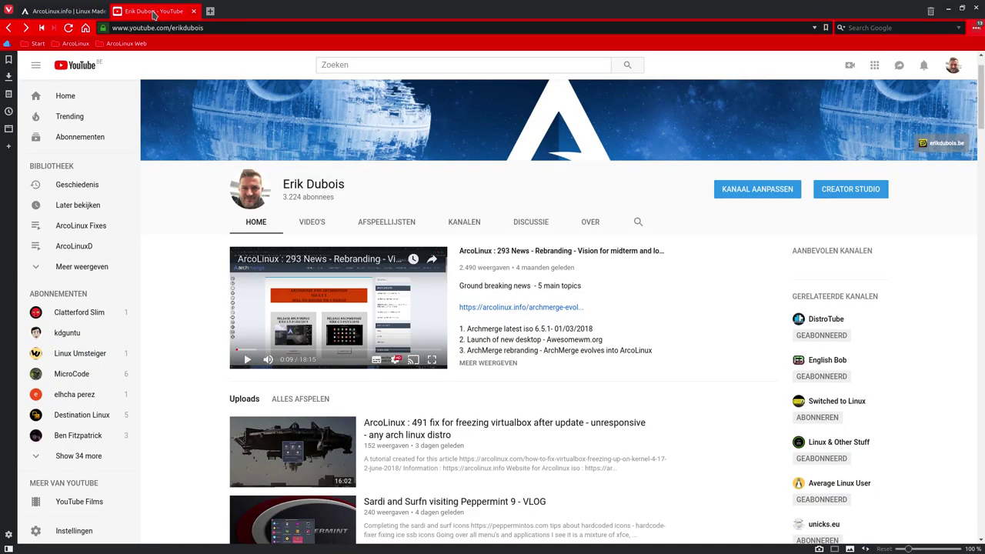
pyautogui.click(54, 14)
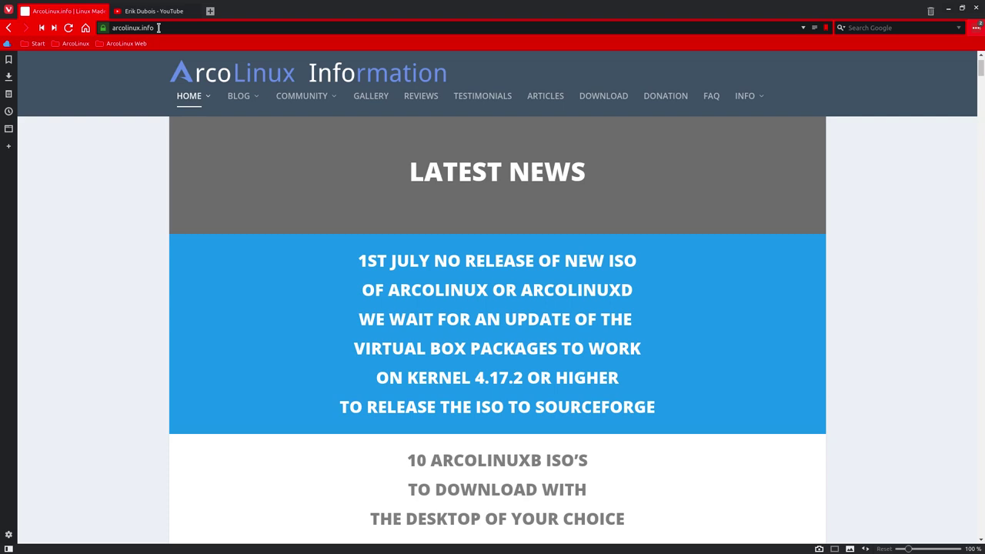
# - Go via HOME > ARCOLINUXD.COM and PHASE 4 to the BYOI – No Changes post and scroll to its procedure
pyautogui.moveTo(191, 103)
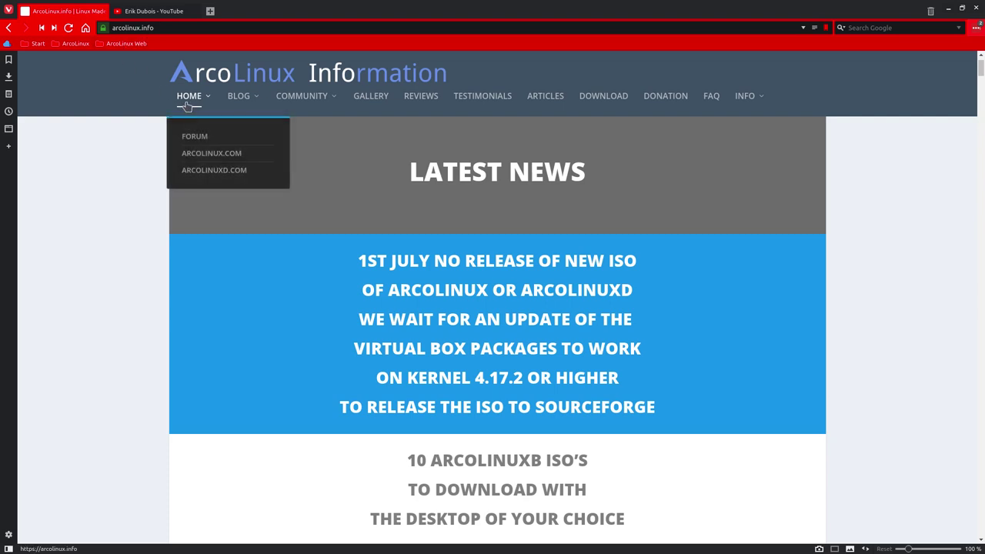
pyautogui.click(220, 170)
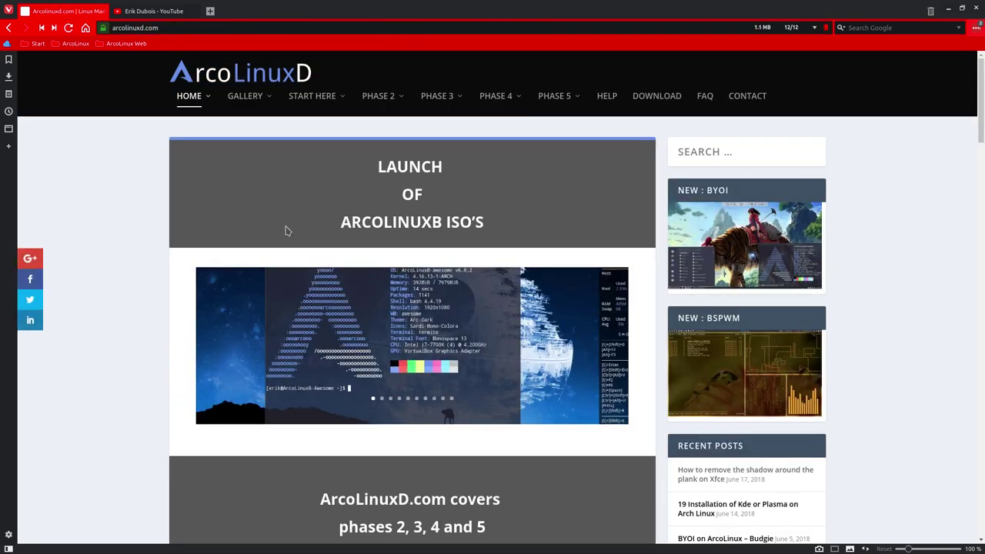
pyautogui.moveTo(509, 103)
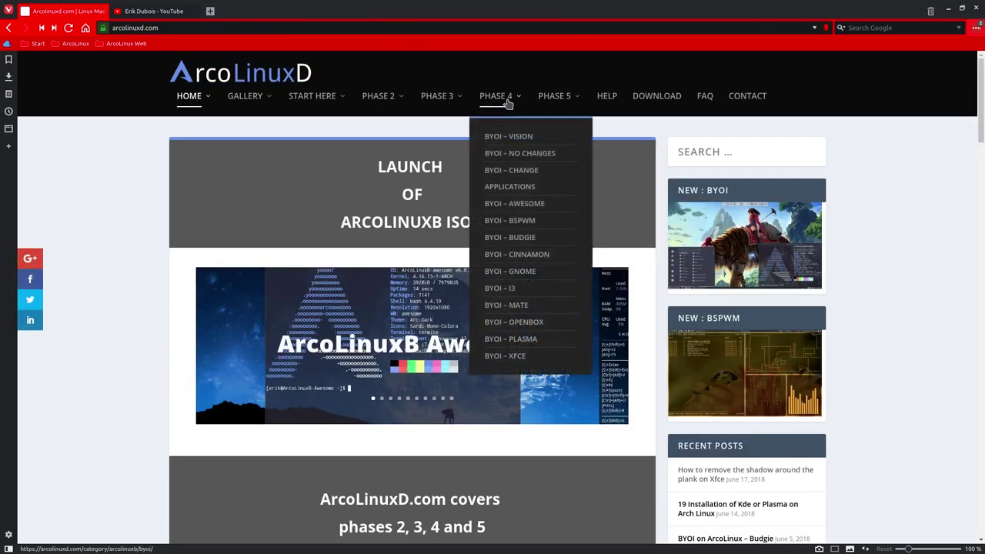
pyautogui.click(522, 156)
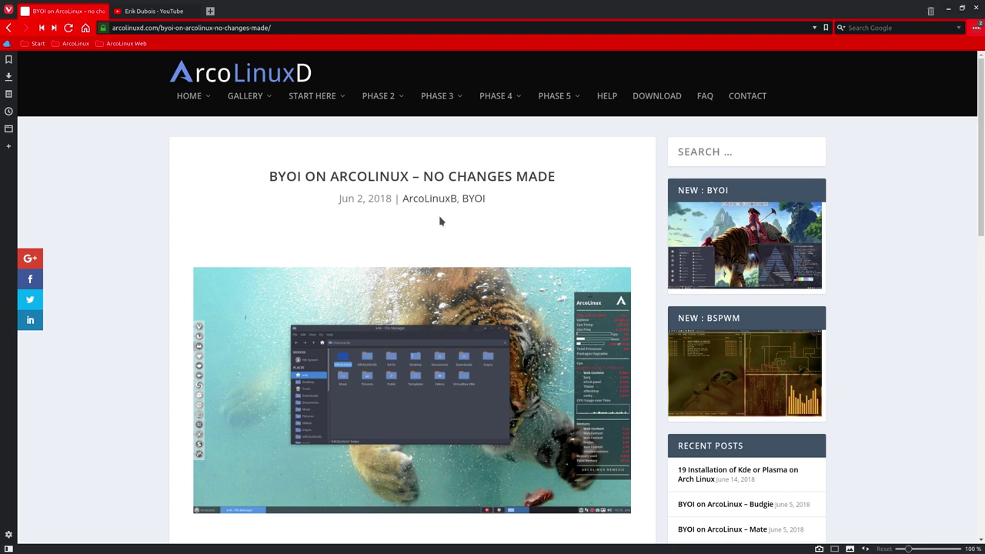
pyautogui.moveTo(244, 95)
pyautogui.scroll(-3, 461, 216)
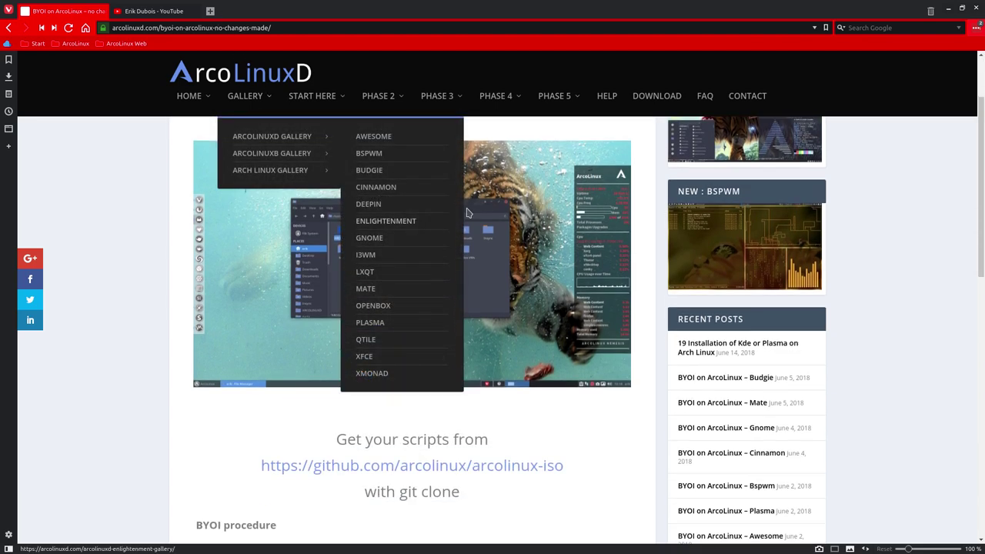
pyautogui.scroll(-4, 385, 300)
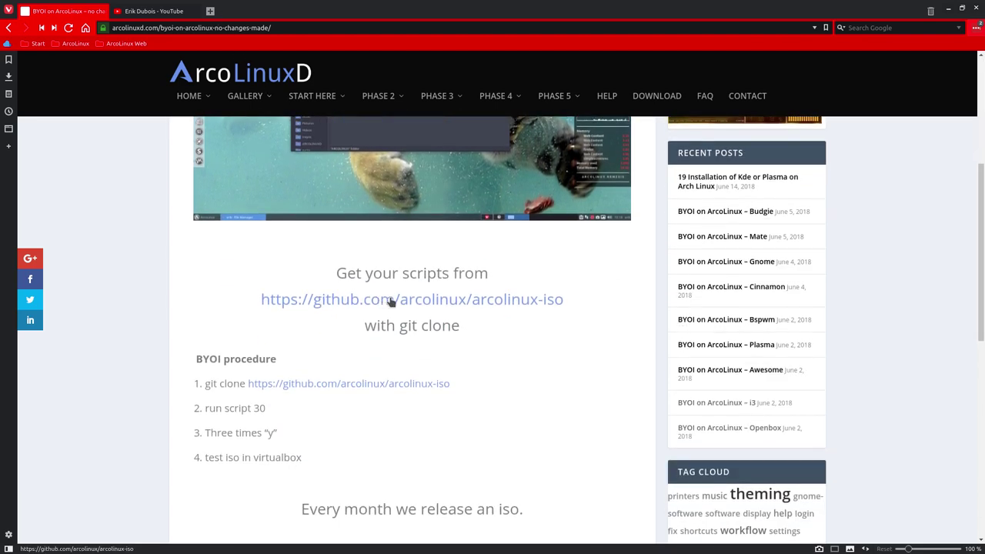
# - Follow the github.com/arcolinux/arcolinux-iso link, view its 24 releases, then go back
pyautogui.click(389, 302)
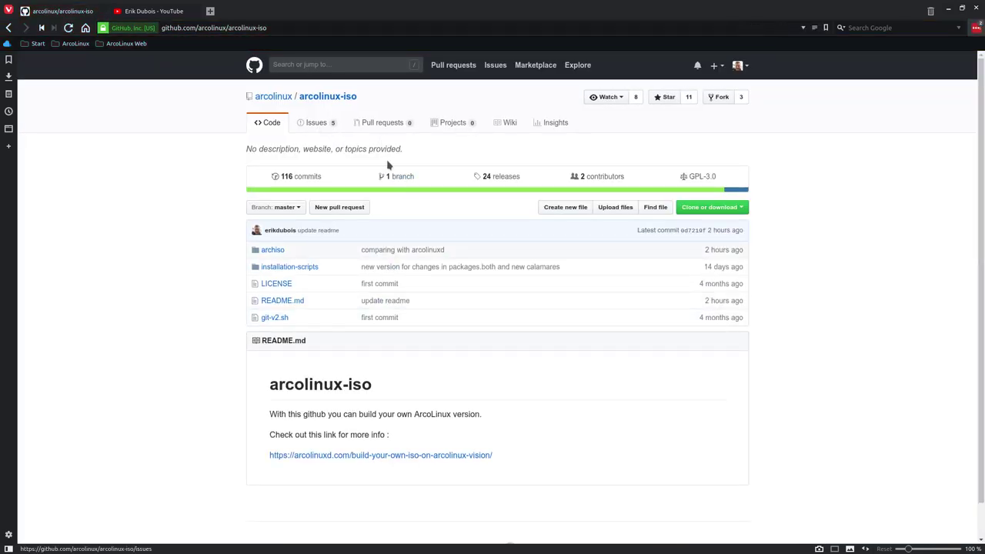
pyautogui.click(506, 176)
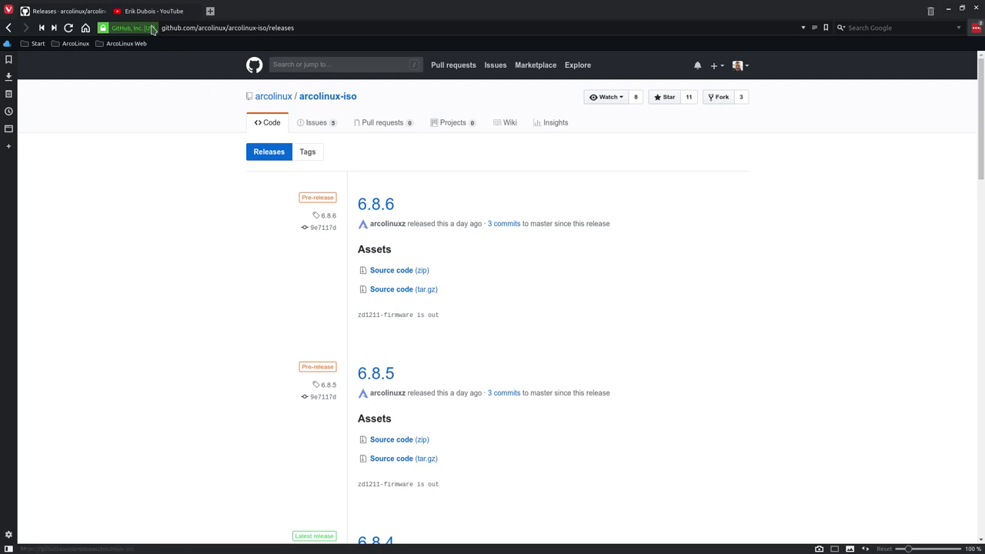
pyautogui.moveTo(141, 15)
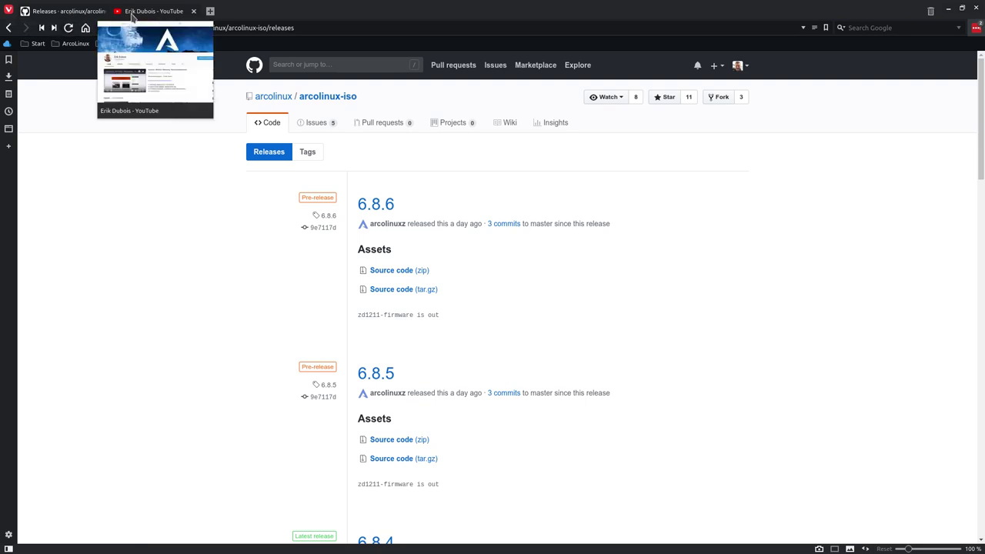
pyautogui.click(8, 27)
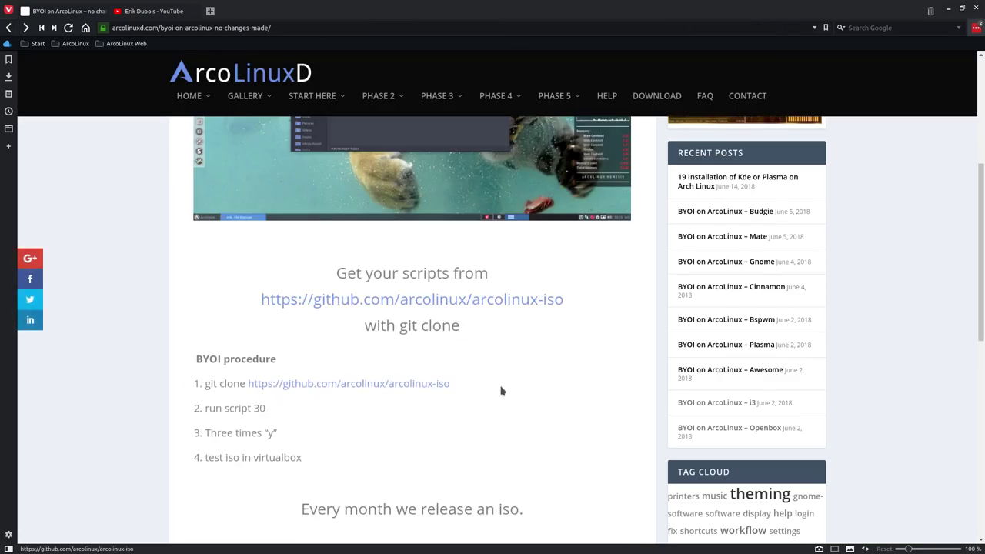
# - Select the git clone command line in the BYOI post and minimise the browser
pyautogui.moveTo(455, 384); pyautogui.dragTo(207, 386)
pyautogui.hotkey('ctrl', 'c')
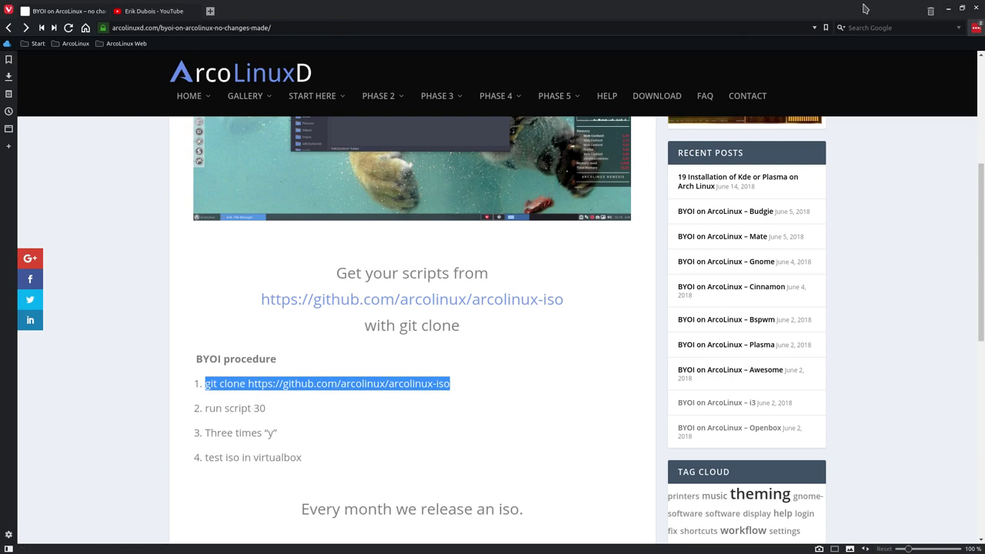
pyautogui.click(948, 8)
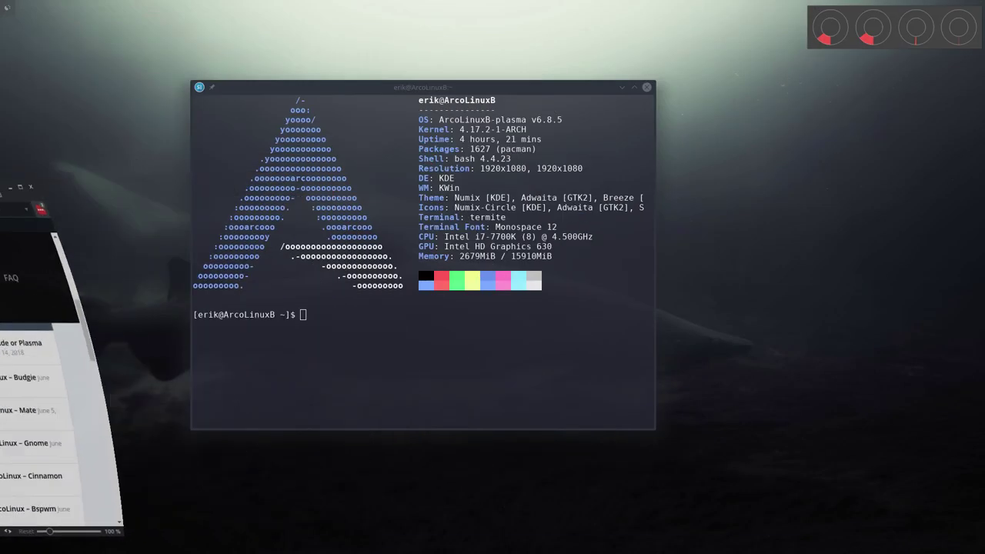
# - Close Termite, open the Desktop folder in Dolphin, and bring up its context menu
pyautogui.click(646, 86)
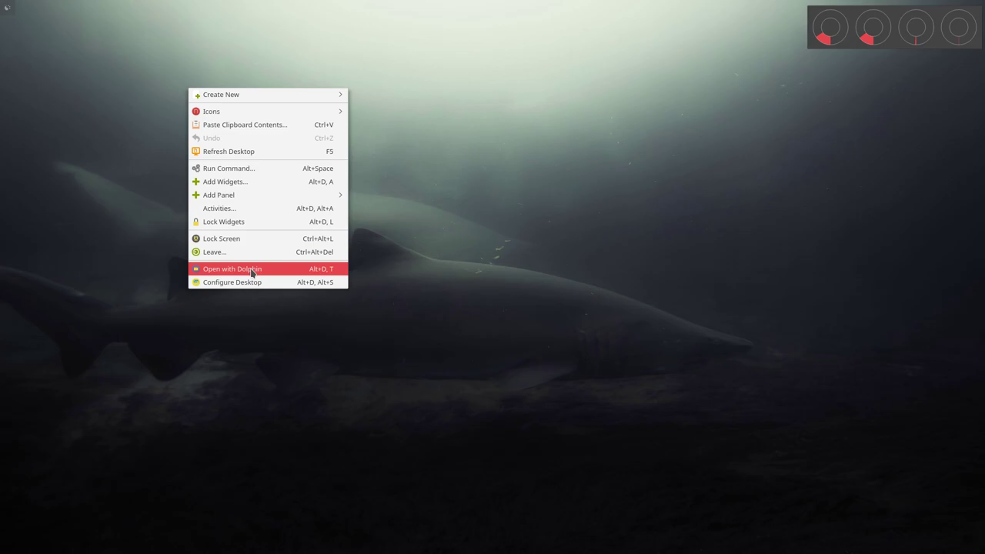
pyautogui.click(253, 268)
pyautogui.click(29, 65)
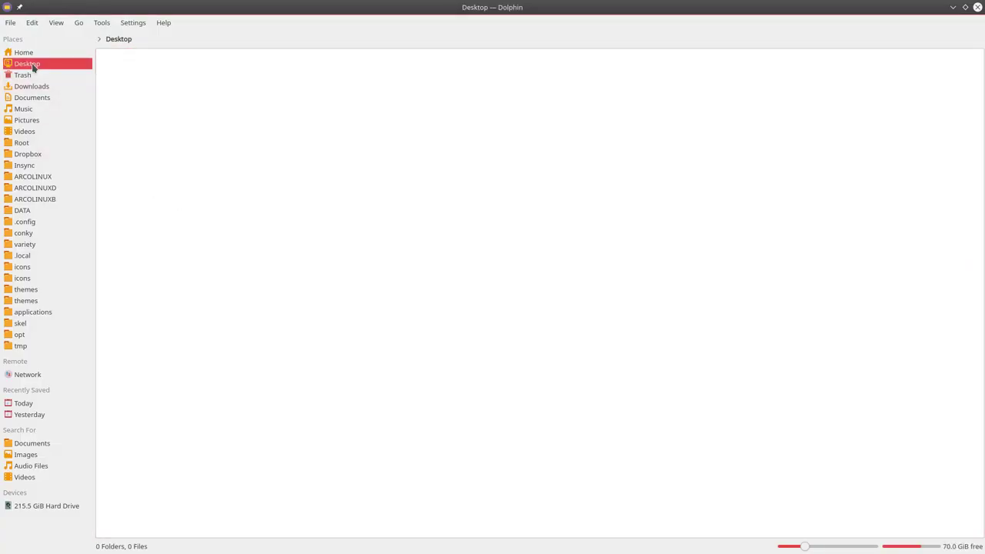
pyautogui.rightClick(273, 135)
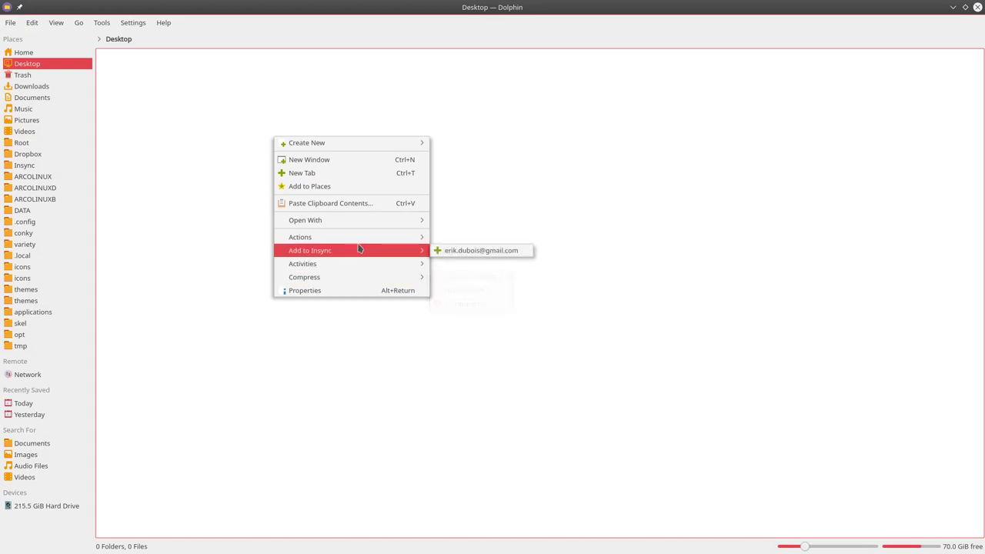
pyautogui.moveTo(368, 240)
pyautogui.click(472, 330)
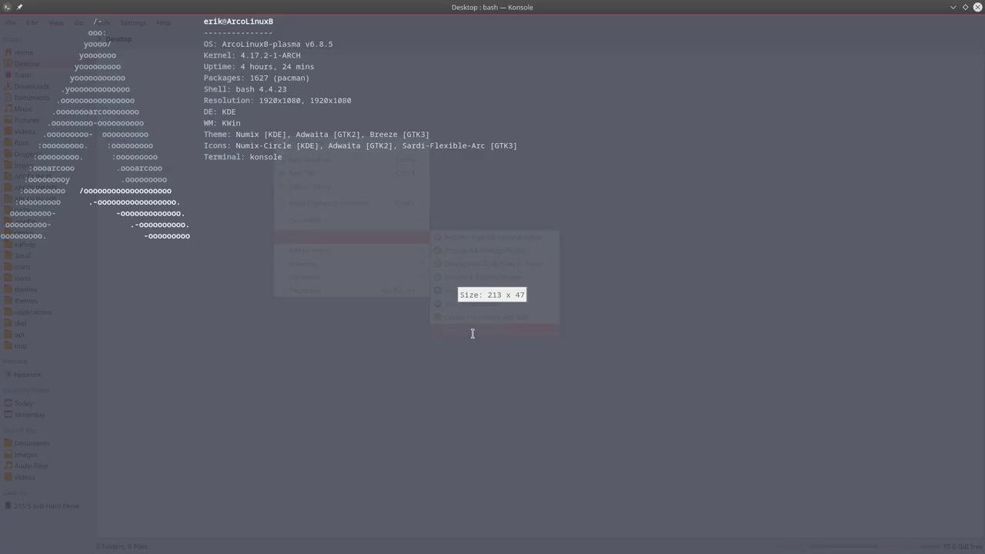
pyautogui.write('gi')
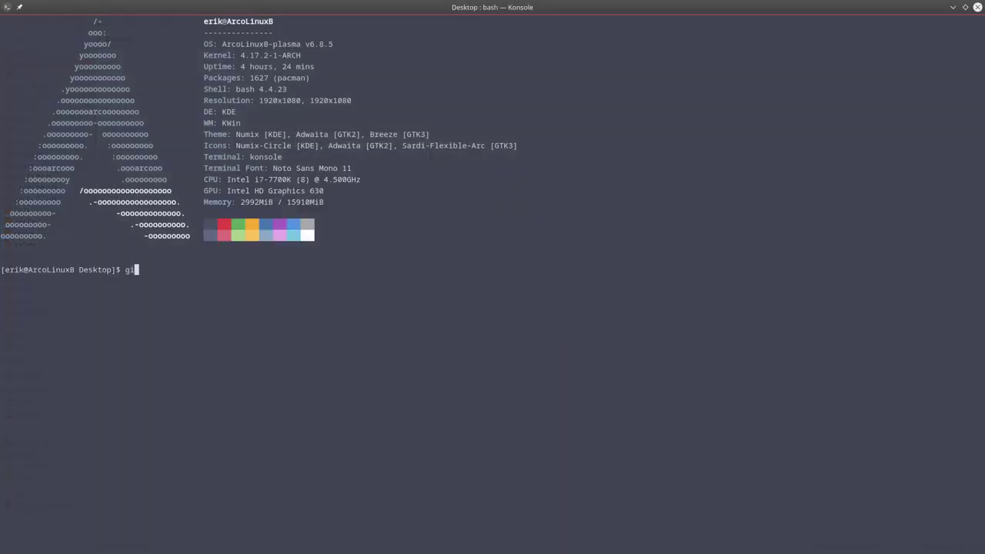
pyautogui.press('BackSpace')
pyautogui.hotkey('ctrl', 'shift', 'v')
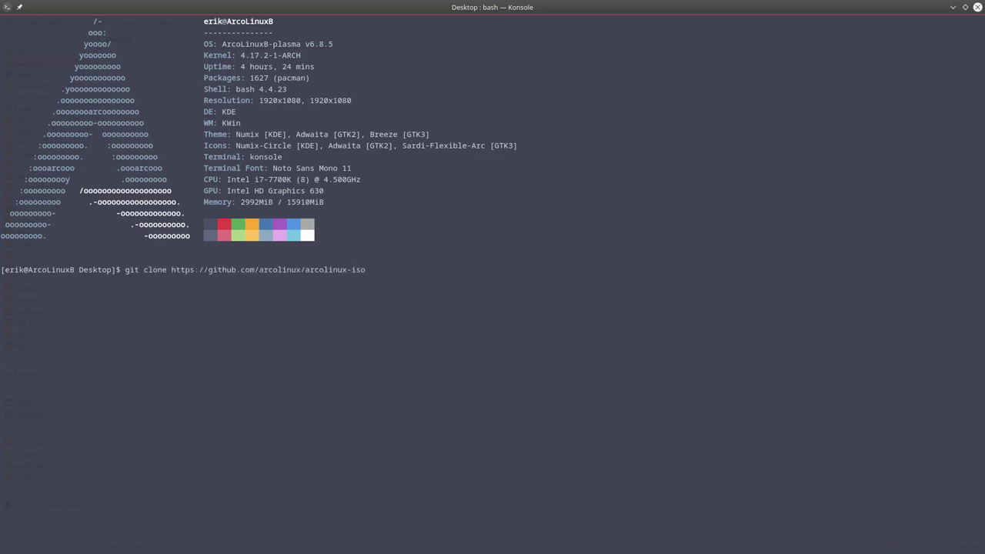
pyautogui.press('Return')
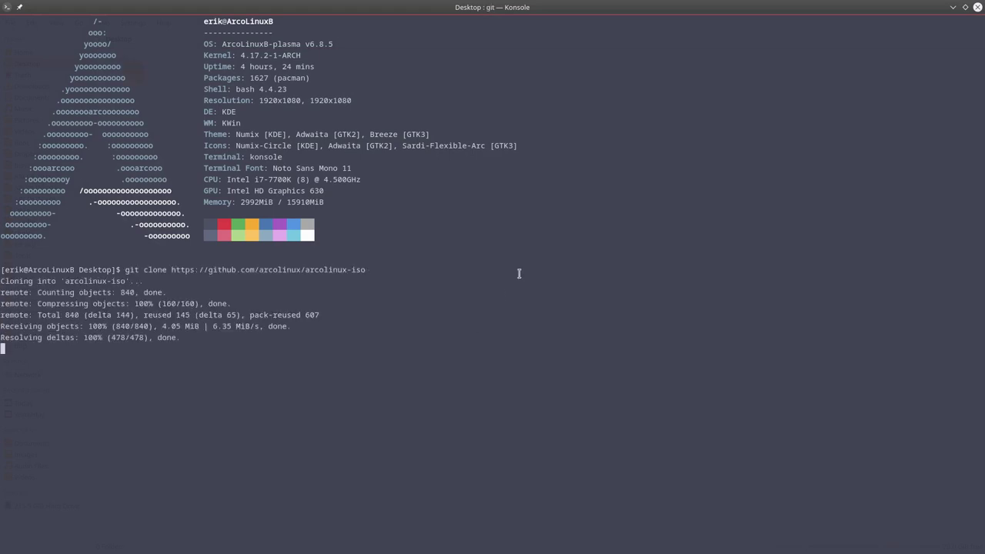
pyautogui.moveTo(268, 9); pyautogui.dragTo(270, 182)
# - Close Konsole and open arcolinux-iso/archiso on the Desktop in Dolphin
pyautogui.click(742, 181)
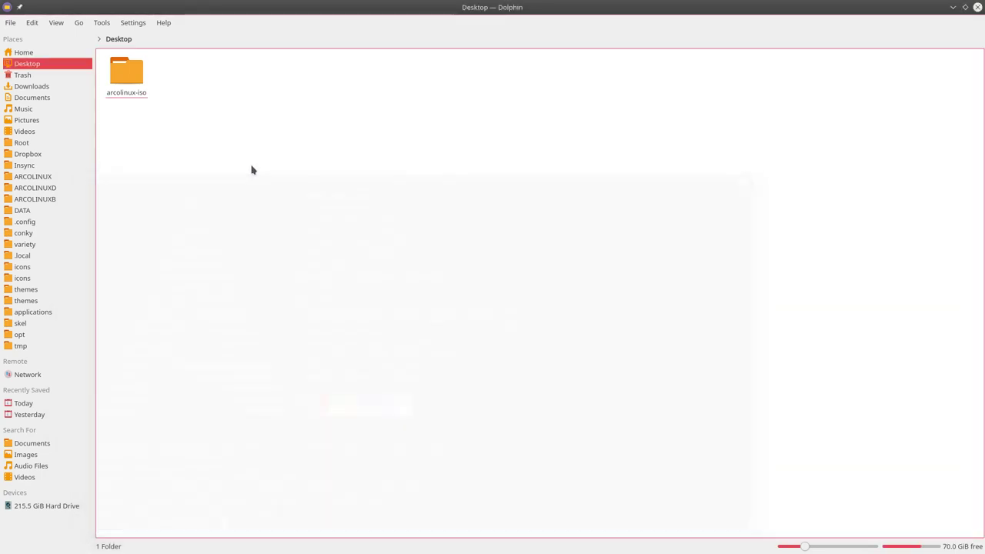
pyautogui.doubleClick(133, 68)
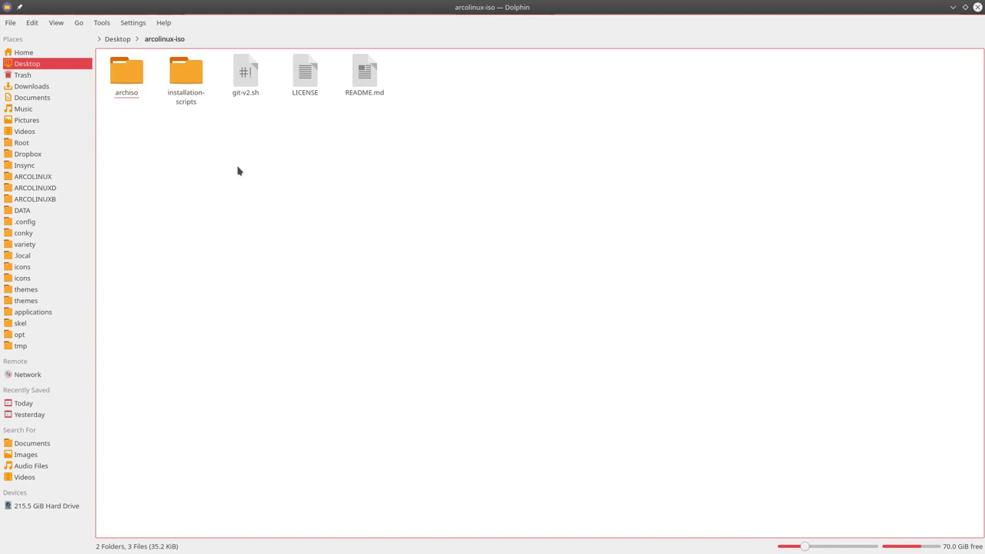
pyautogui.click(128, 80)
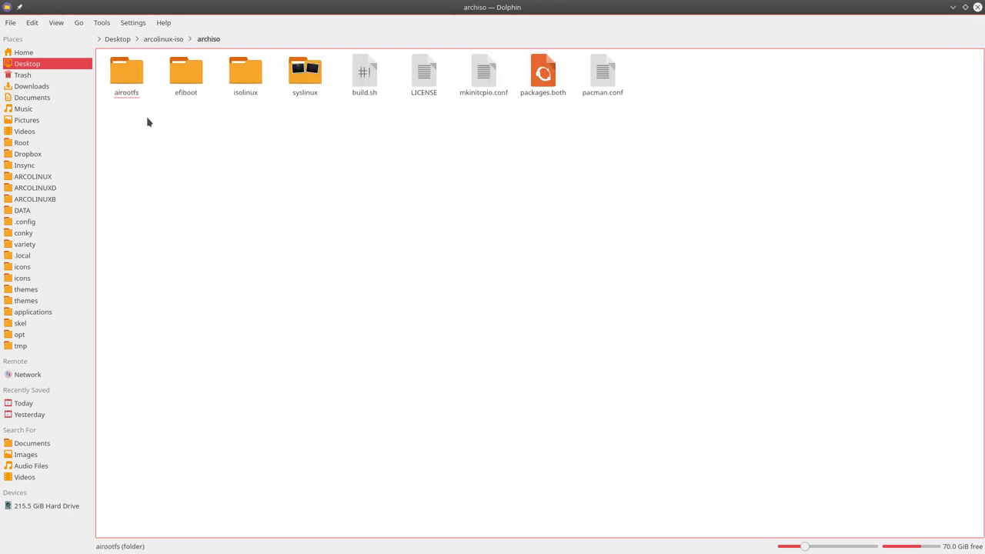
pyautogui.click(543, 85)
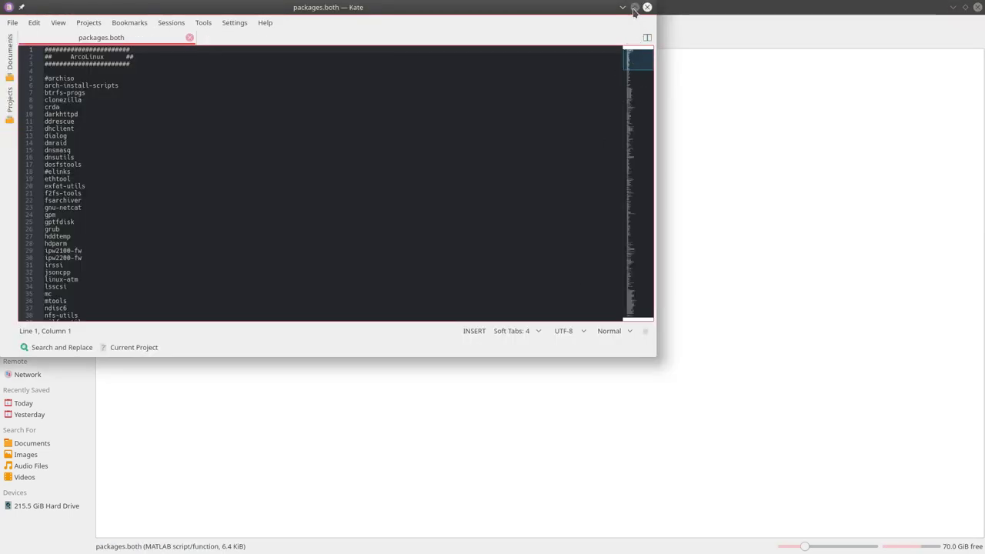
pyautogui.click(635, 7)
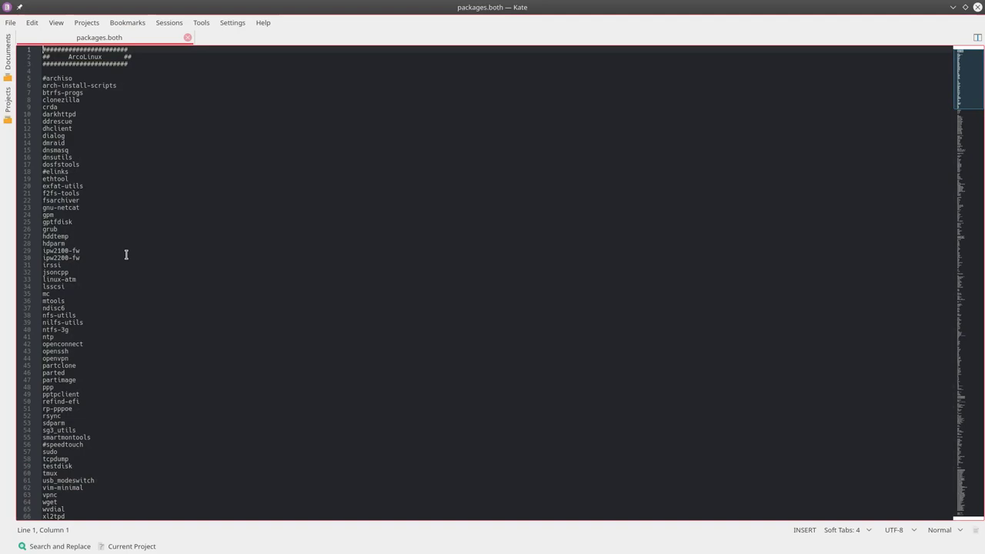
pyautogui.keyDown('ctrl'); pyautogui.scroll(5, 126, 255); pyautogui.keyUp('ctrl')
pyautogui.scroll(-20, 126, 254)
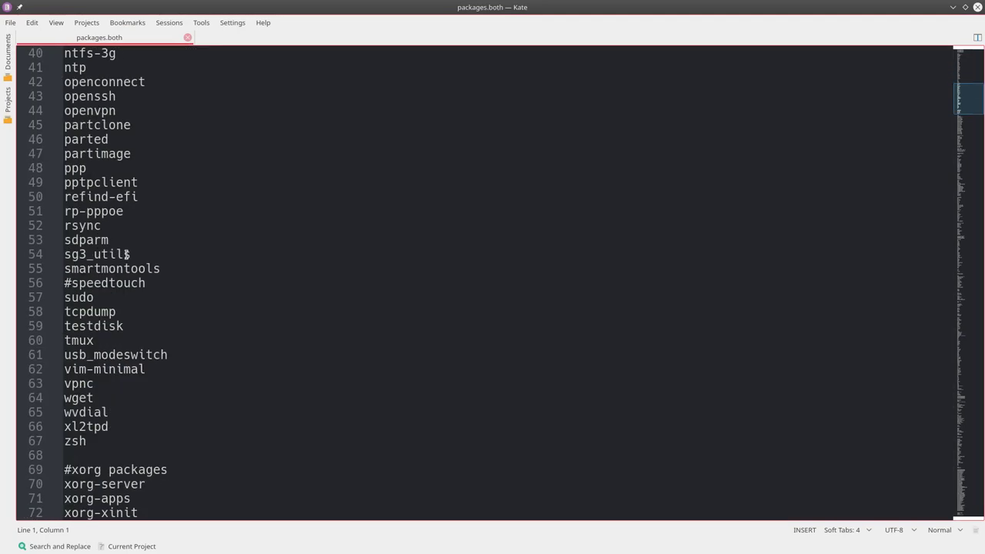
pyautogui.scroll(16, 125, 257)
pyautogui.scroll(-20, 125, 261)
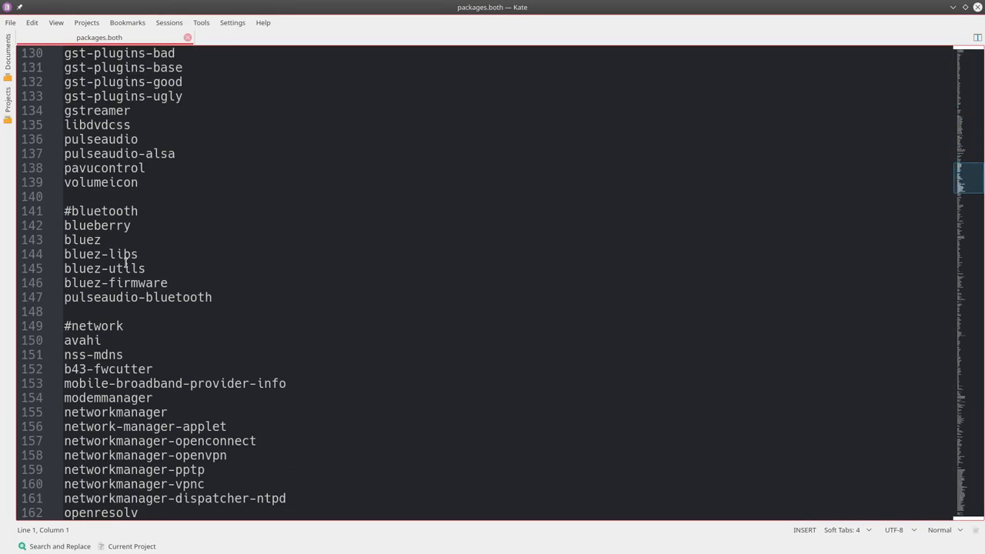
pyautogui.scroll(-20, 125, 263)
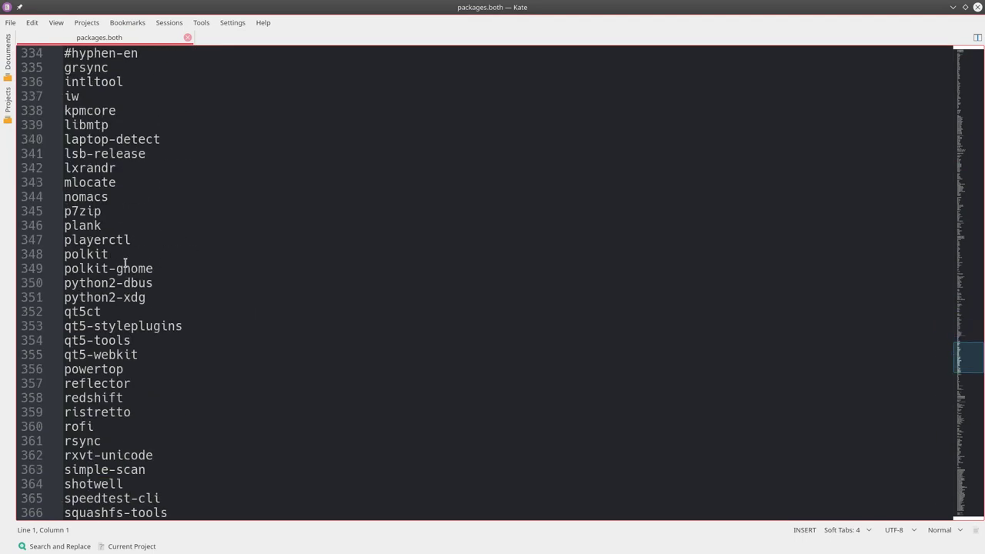
pyautogui.scroll(-6, 125, 264)
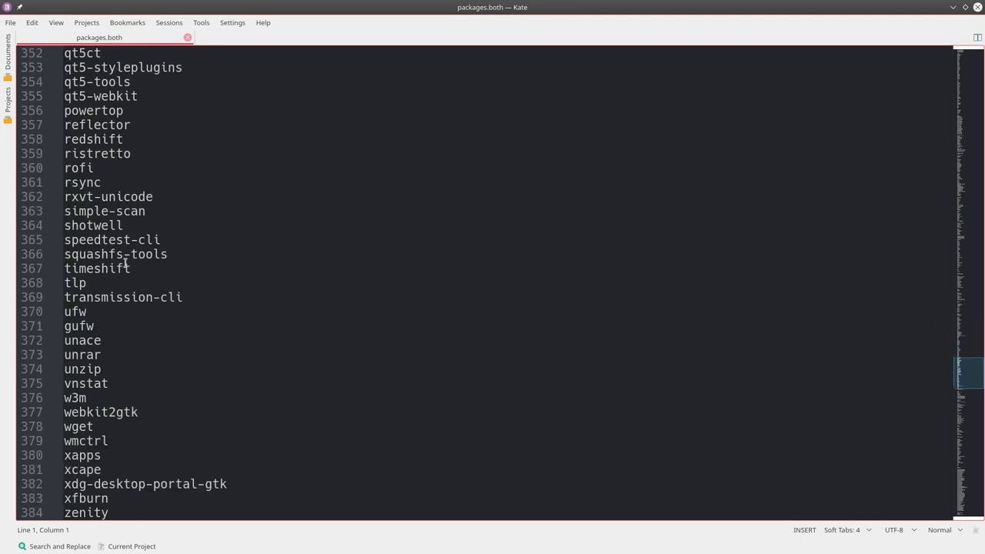
pyautogui.click(66, 268)
pyautogui.write('#')
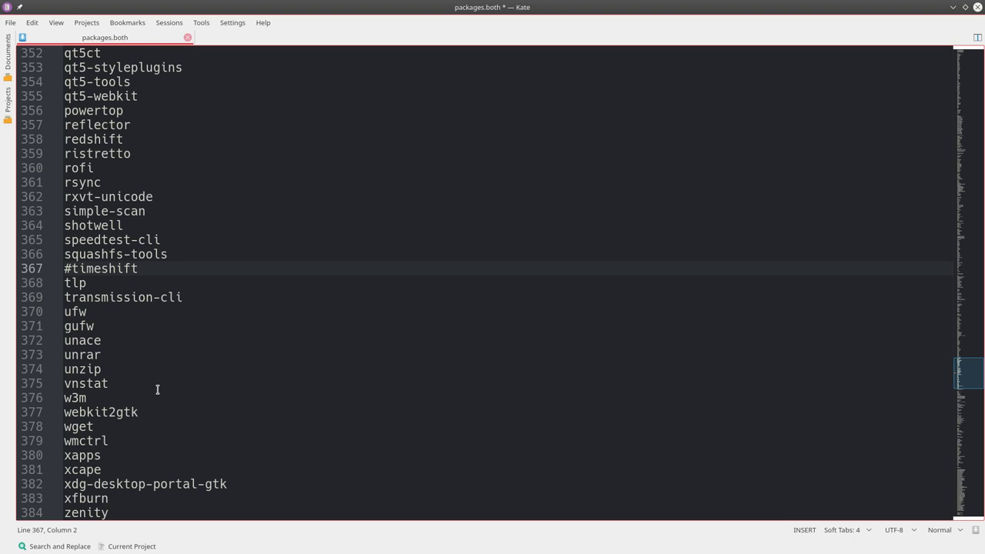
pyautogui.scroll(-3, 157, 390)
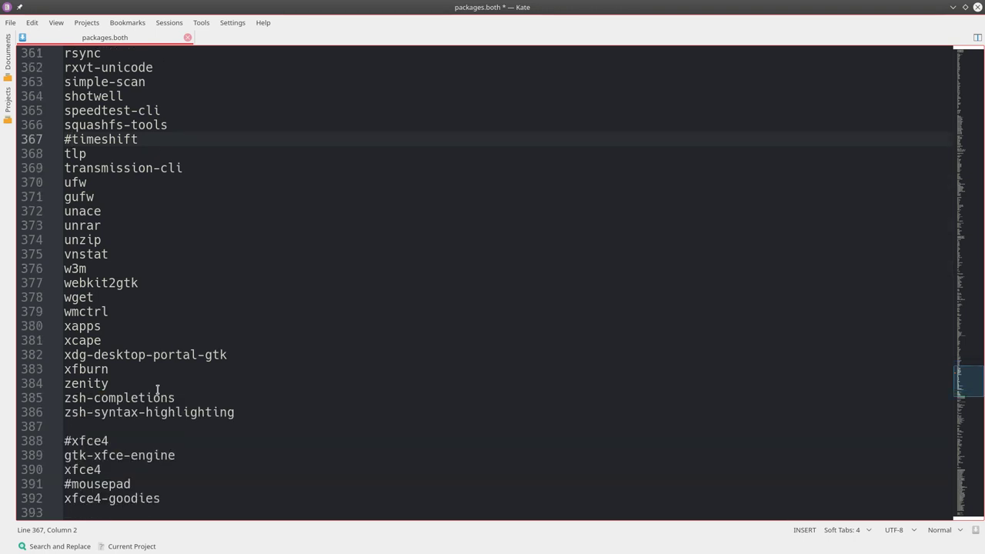
pyautogui.scroll(7, 157, 390)
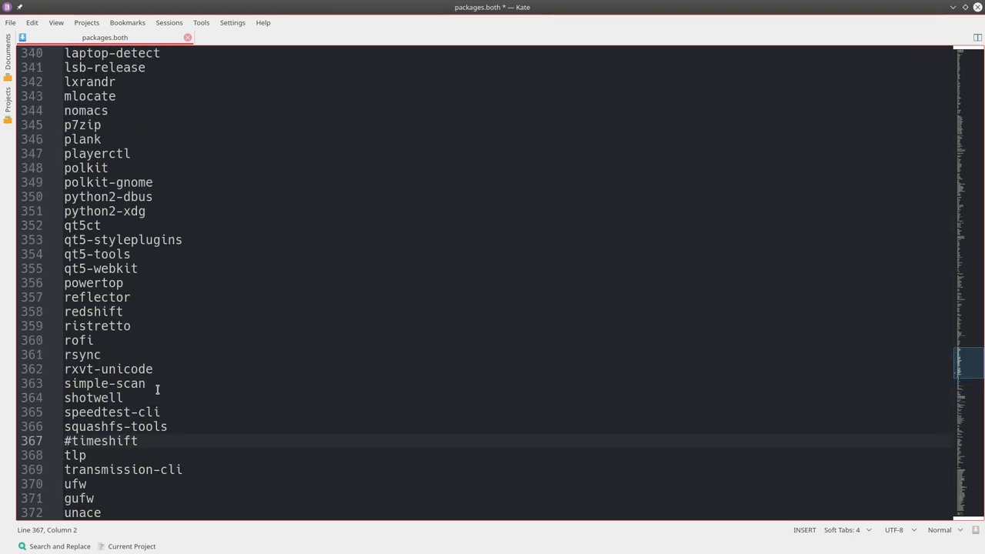
pyautogui.click(145, 437)
pyautogui.press('Return')
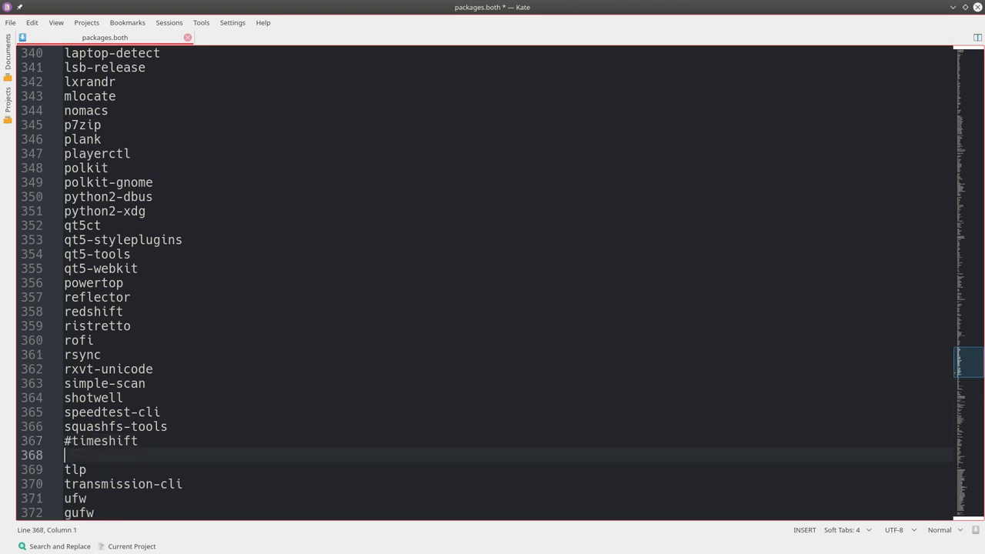
pyautogui.write('obs-studio')
pyautogui.press('Return')
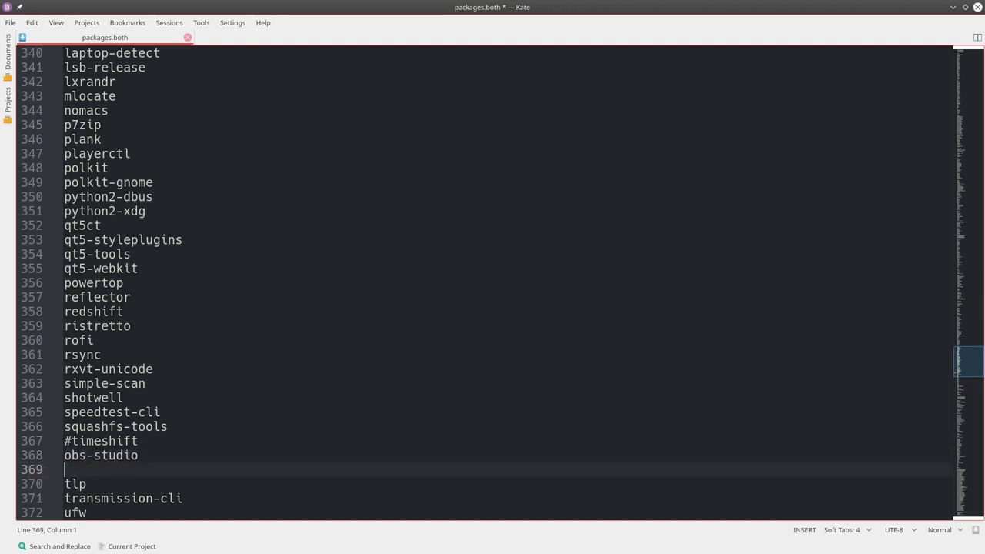
pyautogui.write('steam')
pyautogui.hotkey('ctrl', 'BackSpace')
pyautogui.press('BackSpace')
pyautogui.hotkey('ctrl', 'z')
pyautogui.hotkey('ctrl', 'z')
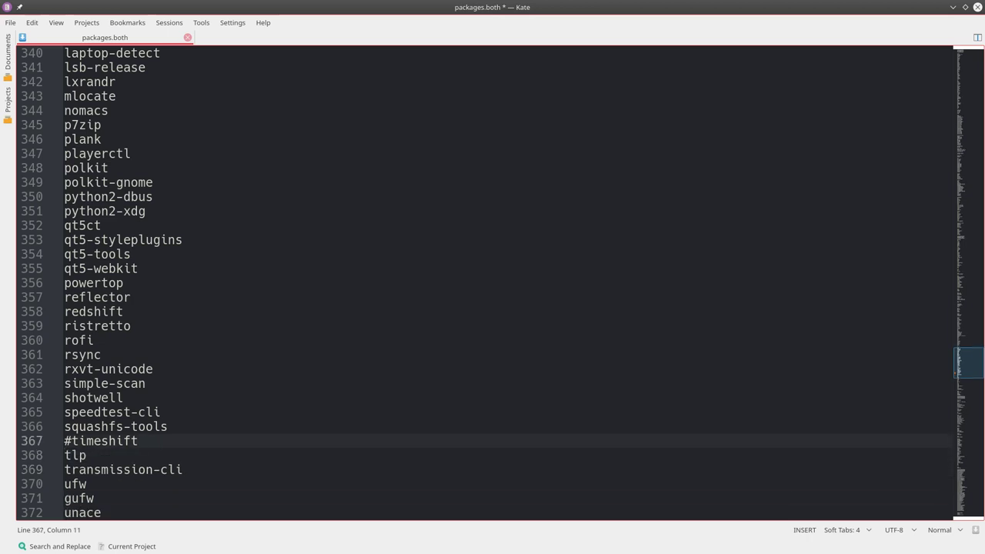
pyautogui.hotkey('ctrl', 'z')
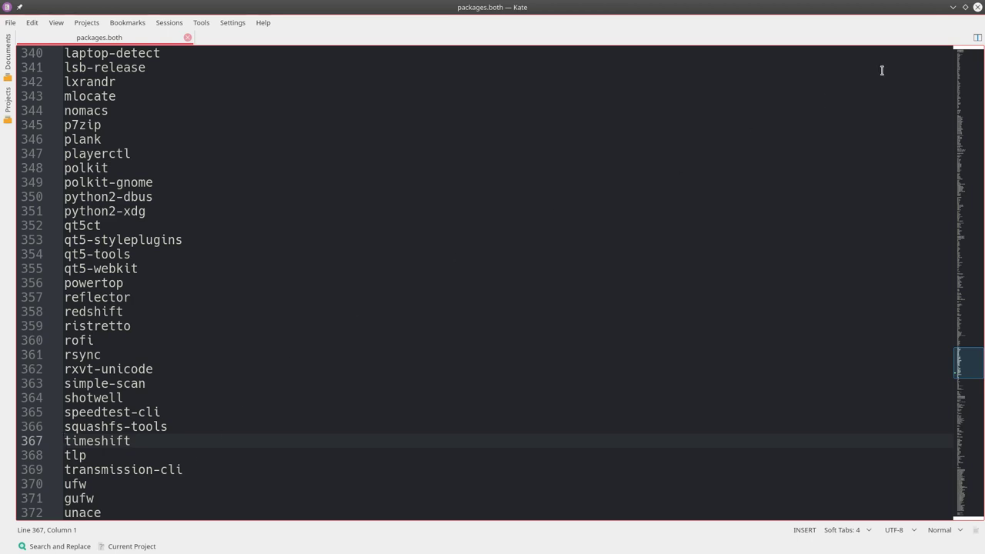
# - Close the editor, select installation-scripts/30-build-the-iso-local.sh in arcolinux-iso, and return to the browser
pyautogui.click(977, 7)
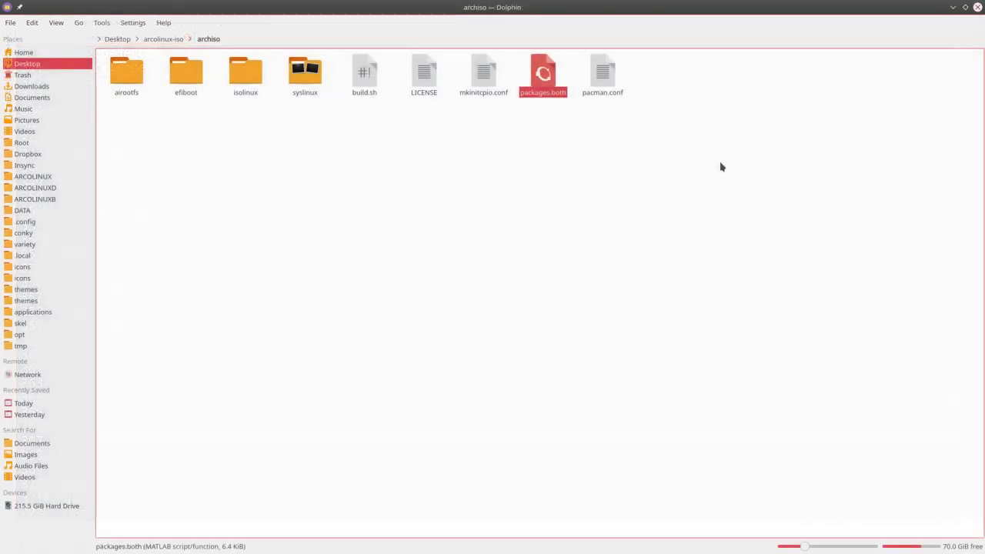
pyautogui.click(470, 157)
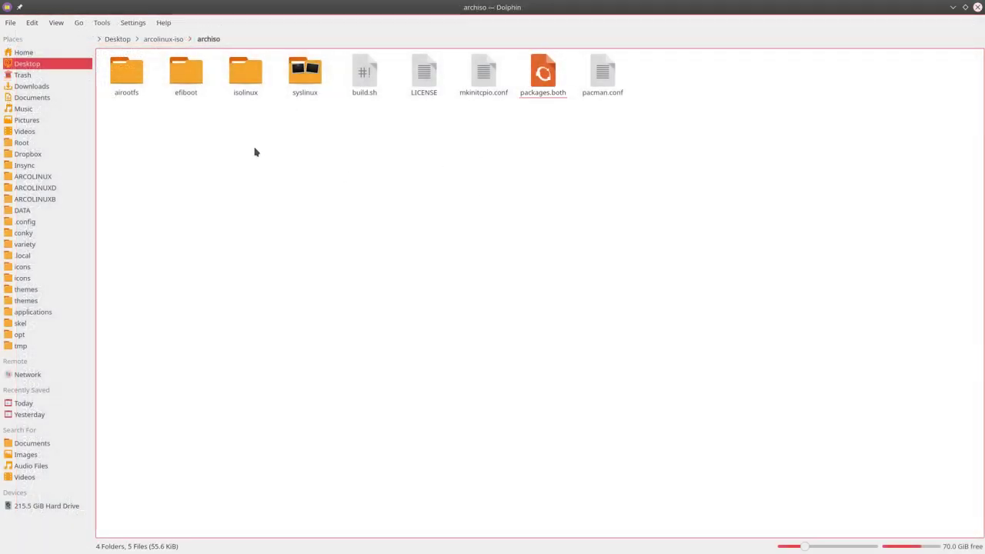
pyautogui.click(169, 39)
pyautogui.click(191, 77)
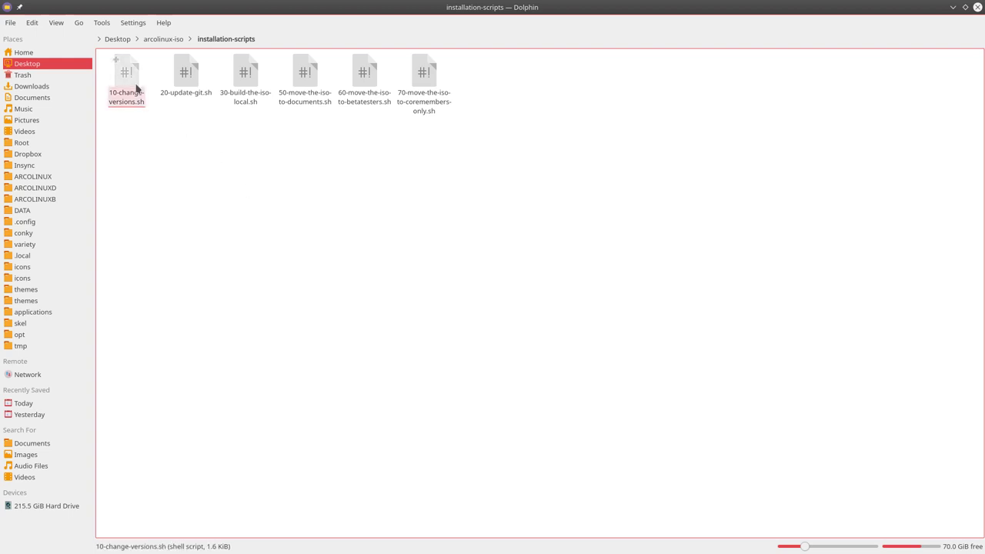
pyautogui.click(249, 77)
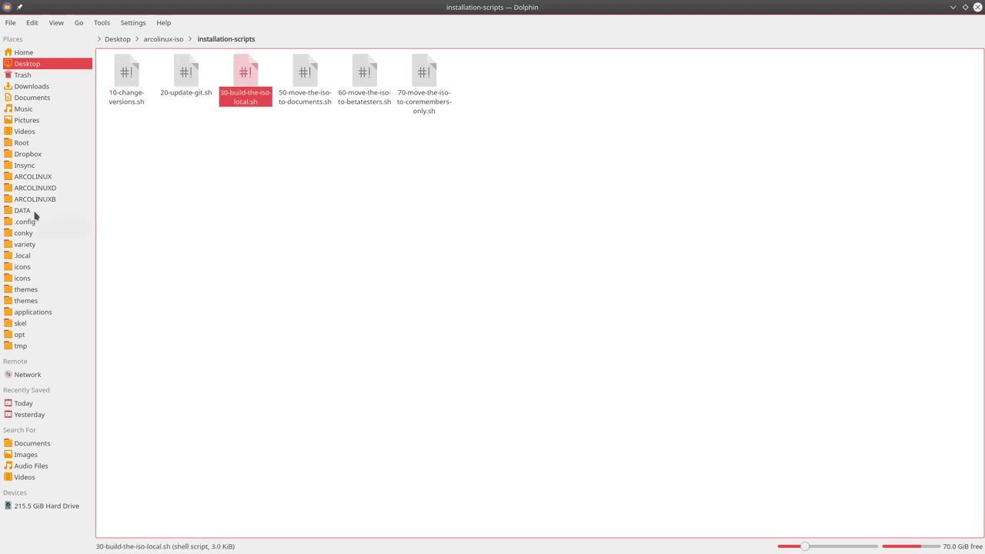
pyautogui.hotkey('alt', 'Tab')
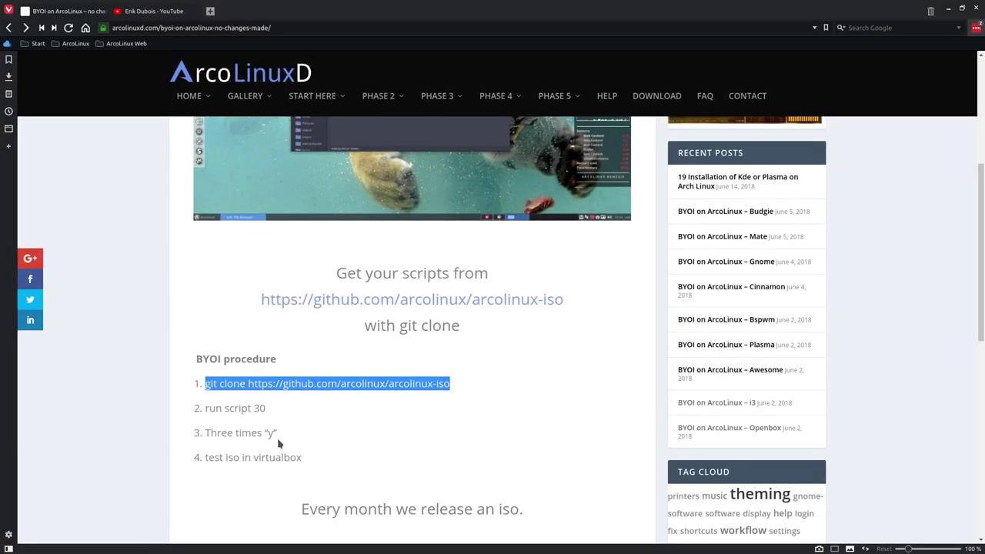
# - Scroll through the four-step BYOI procedure on the ArcoLinuxD page, then minimise Vivaldi
pyautogui.click(268, 412)
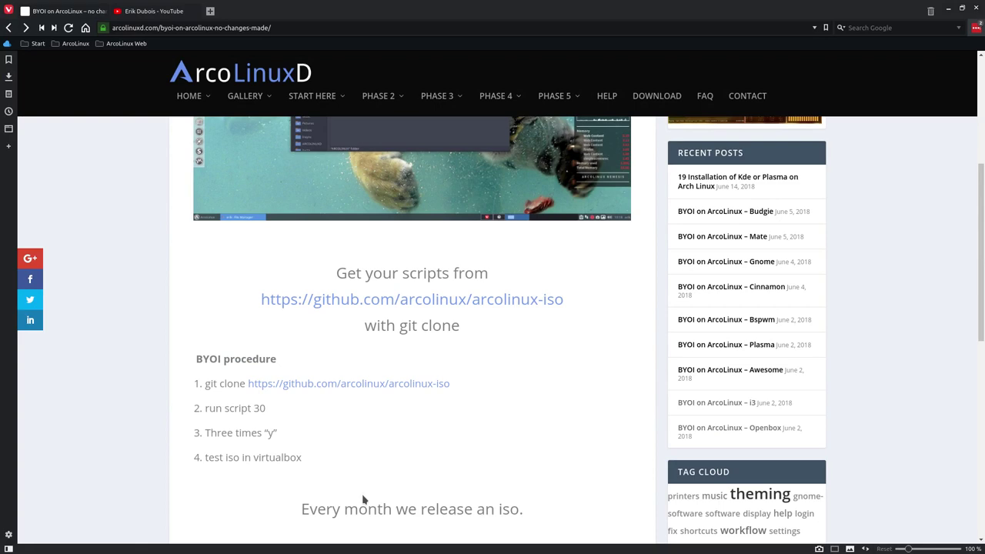
pyautogui.scroll(-3, 363, 499)
pyautogui.scroll(-3, 364, 499)
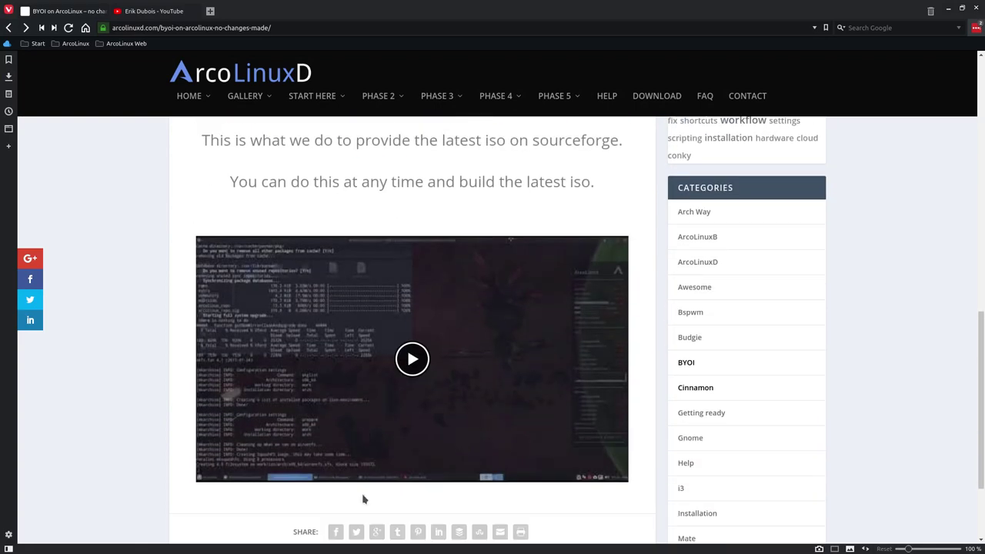
pyautogui.scroll(1, 740, 59)
pyautogui.hotkey('alt', 'F9')
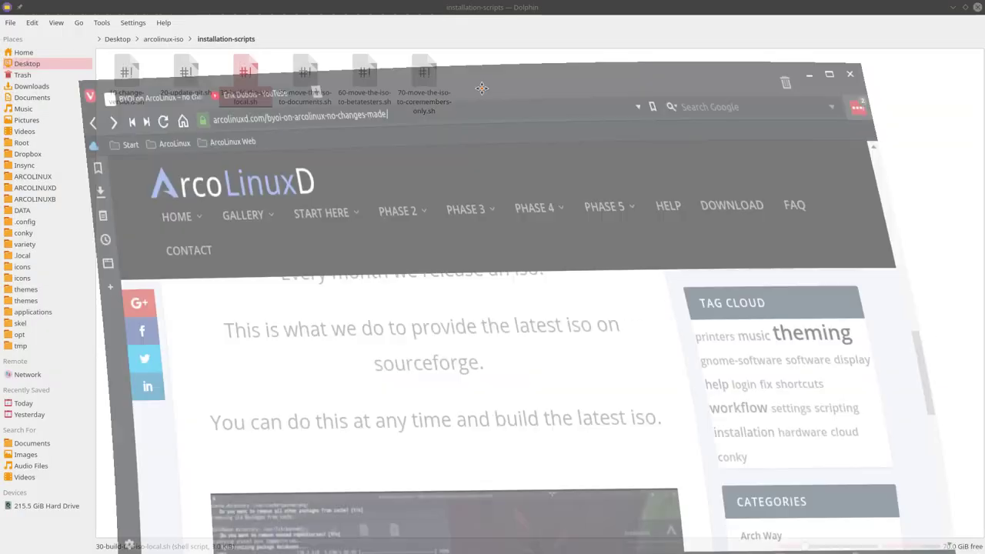
# - Open a terminal in the installation-scripts folder and run ./30-build-the-iso-local.sh with the sudo password
pyautogui.rightClick(282, 200)
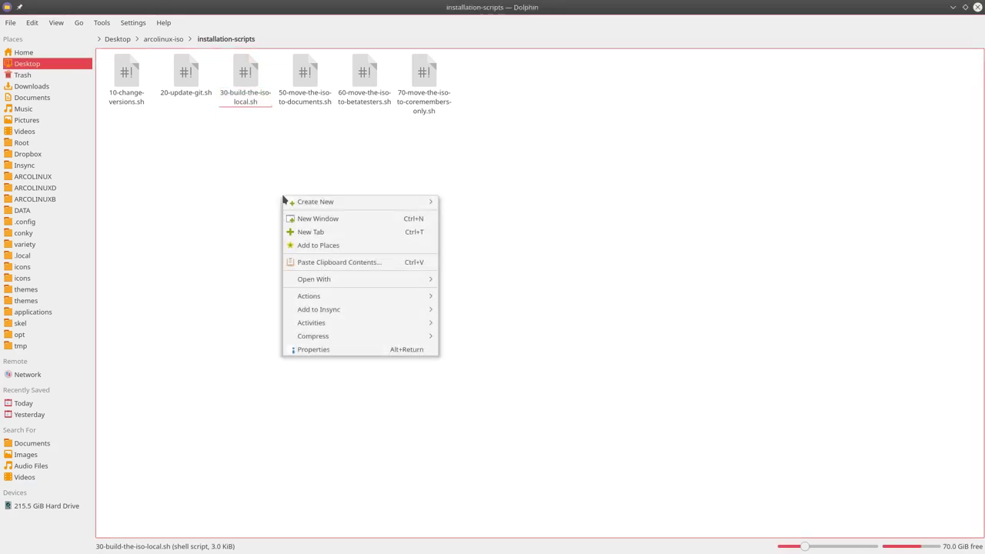
pyautogui.moveTo(351, 299)
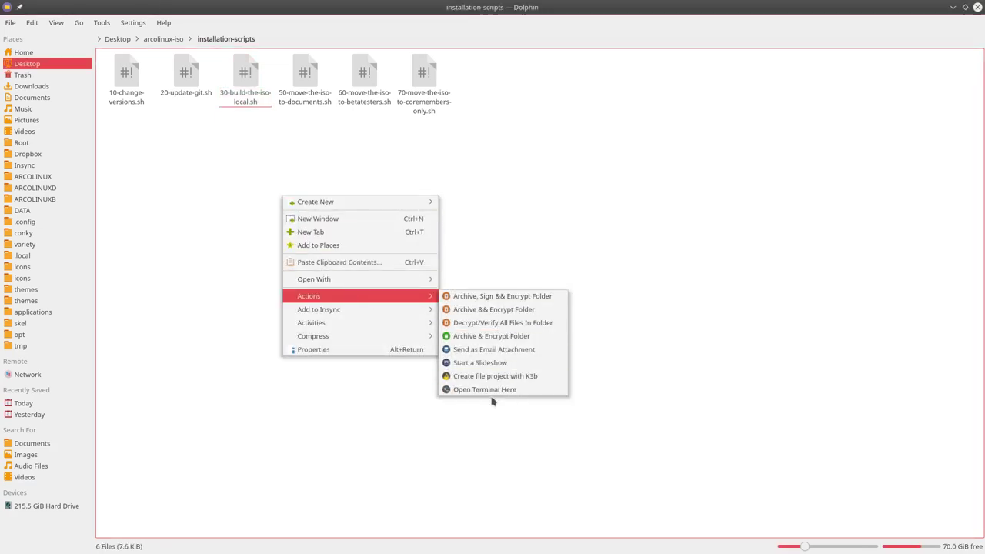
pyautogui.click(502, 390)
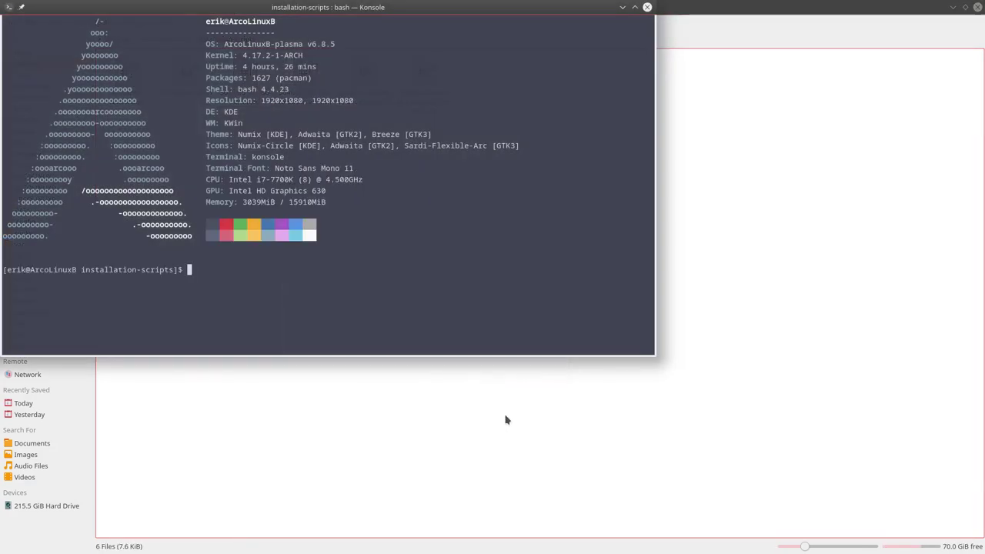
pyautogui.write('./30-build-the-iso-local.sh')
pyautogui.press('Return')
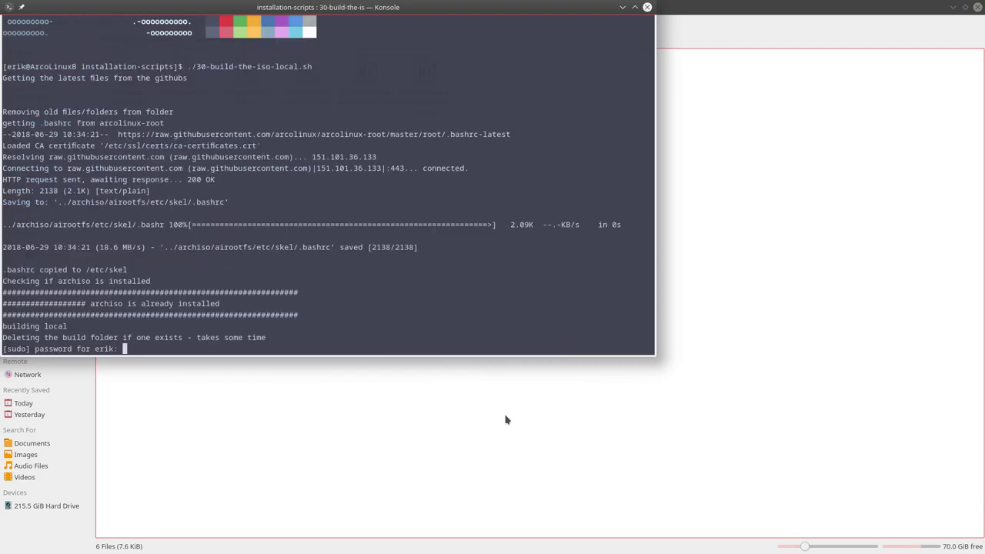
pyautogui.press('Return')
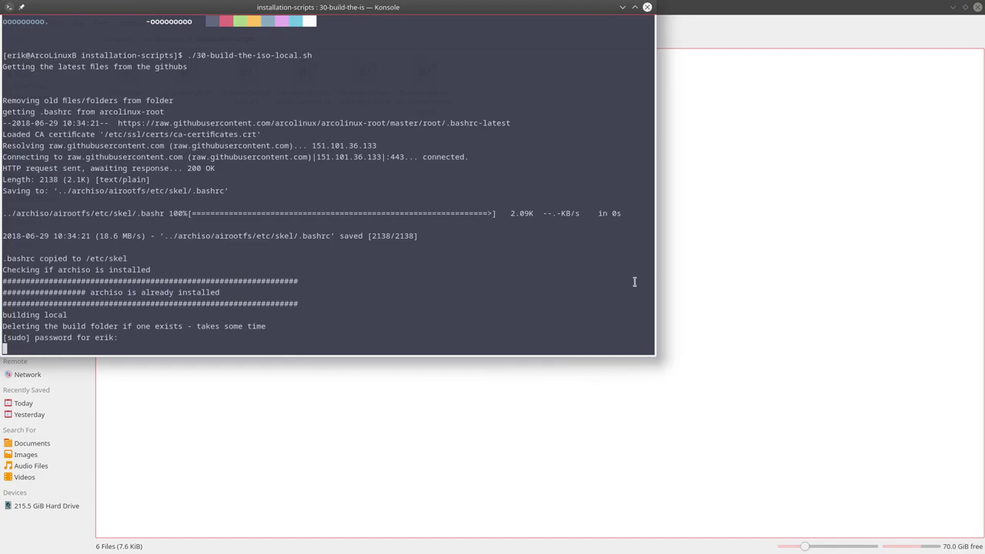
# - Tile Konsole on the right half and Dolphin on the left, then focus Konsole
pyautogui.moveTo(431, 12); pyautogui.dragTo(983, 231)
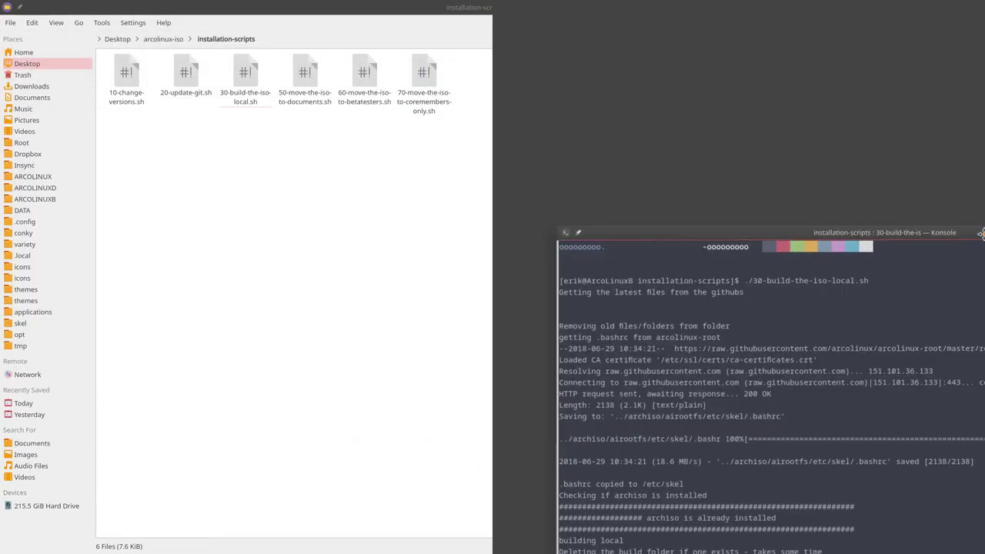
pyautogui.moveTo(412, 8); pyautogui.dragTo(1, 2)
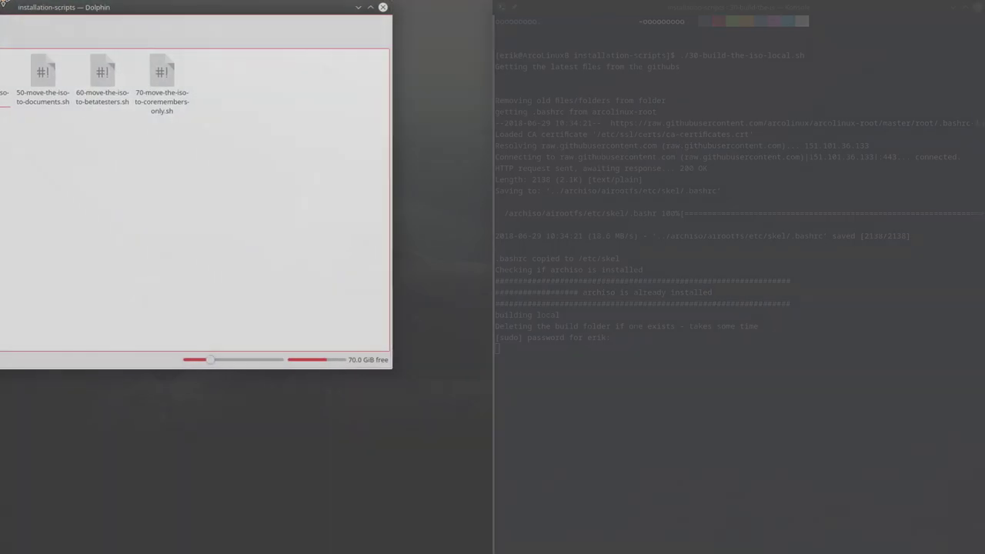
pyautogui.click(617, 390)
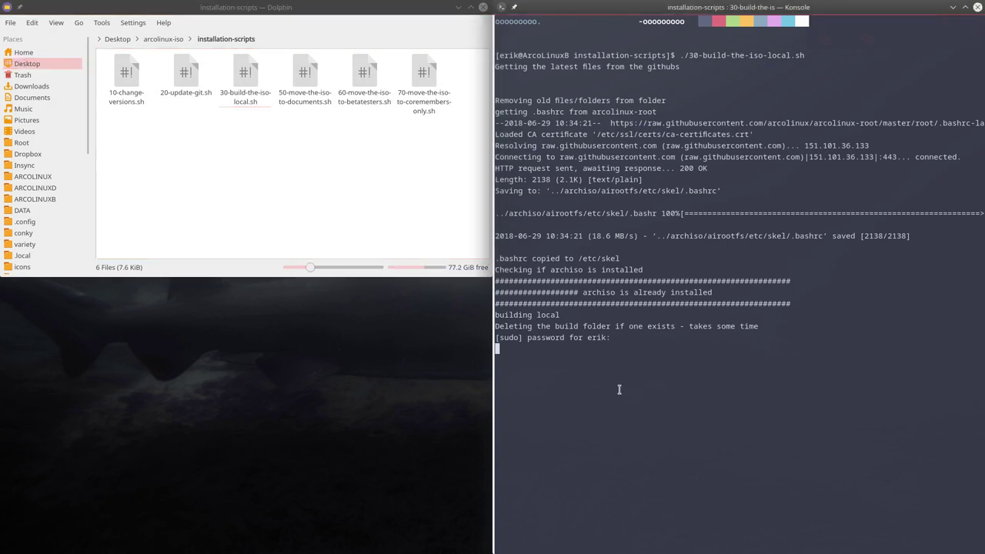
# - Submit the sudo password and answer y to clean the cache, other packages and unused repositories
pyautogui.press('Return')
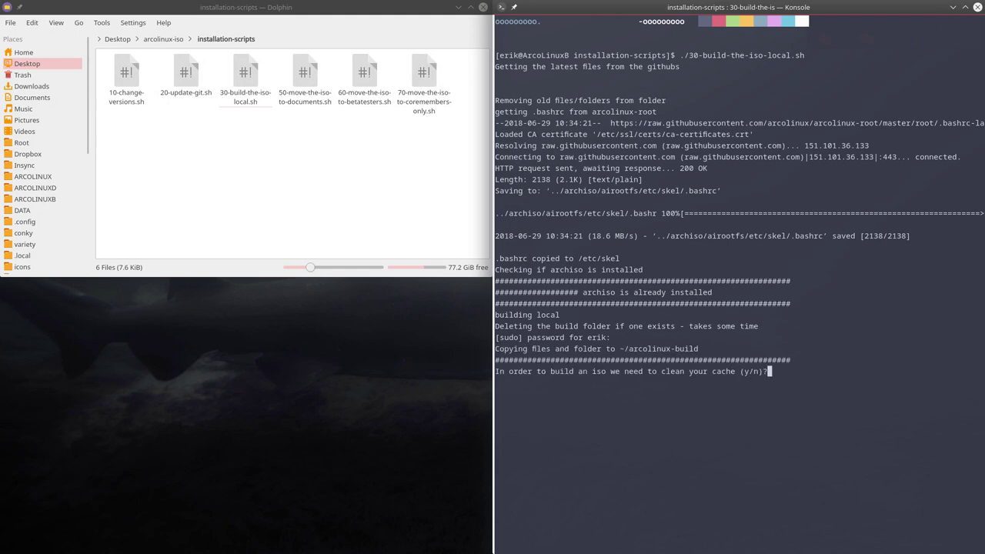
pyautogui.write('y')
pyautogui.press('Return')
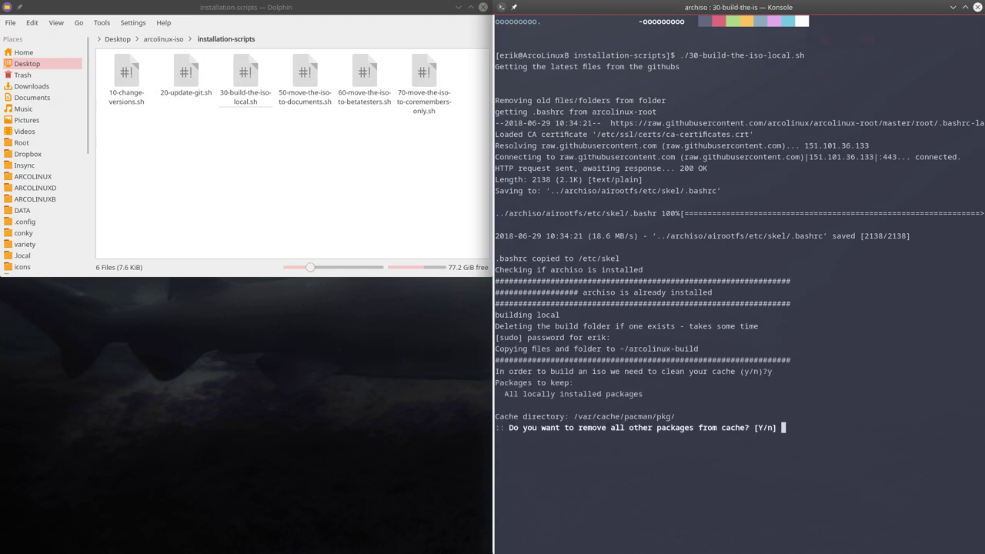
pyautogui.write('y')
pyautogui.press('Return')
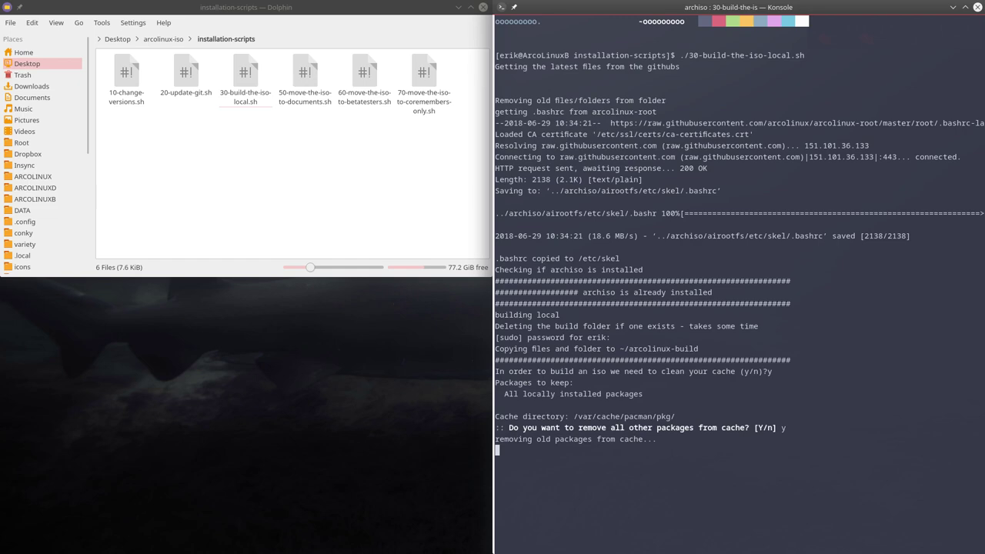
pyautogui.write('y')
pyautogui.press('Return')
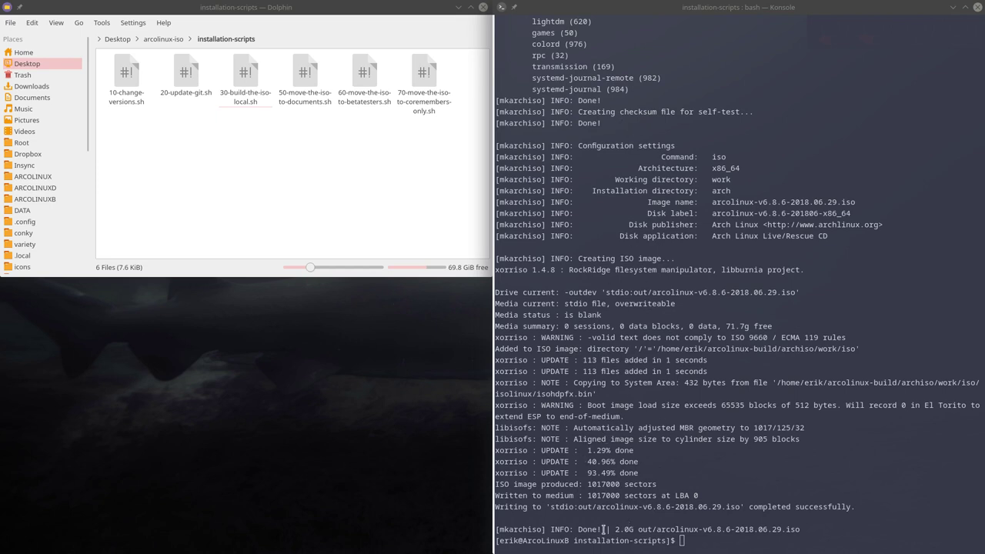
pyautogui.moveTo(597, 511); pyautogui.dragTo(671, 509)
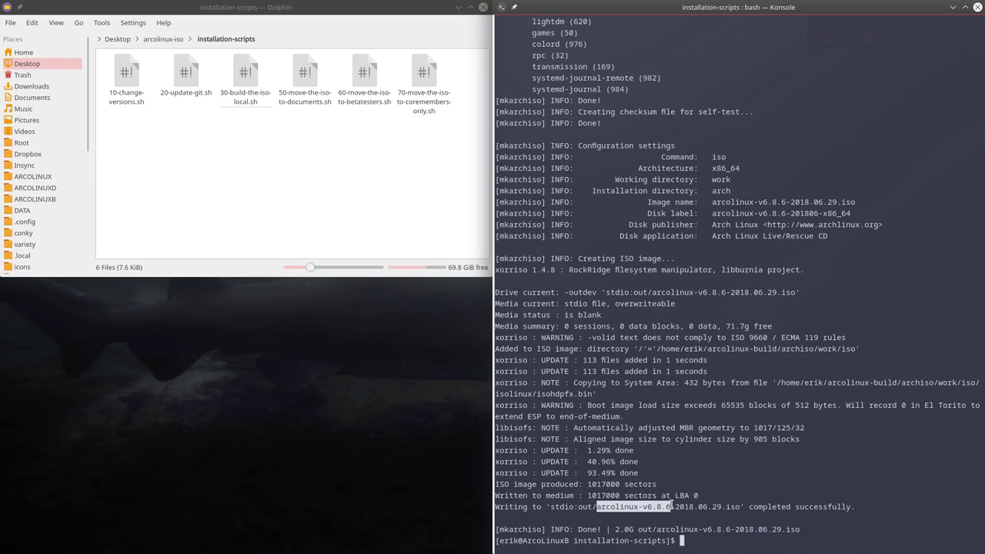
pyautogui.click(714, 515)
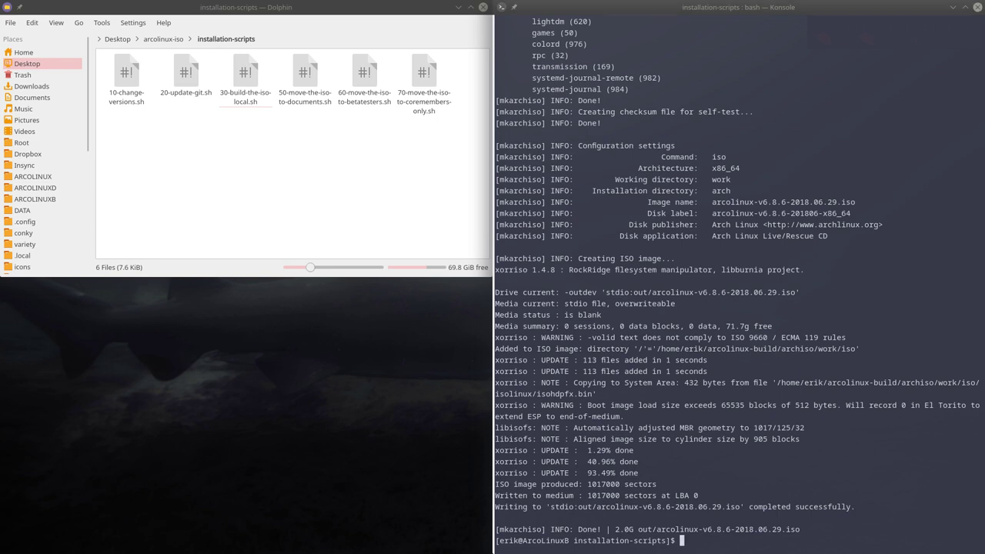
pyautogui.moveTo(430, 279); pyautogui.dragTo(364, 314)
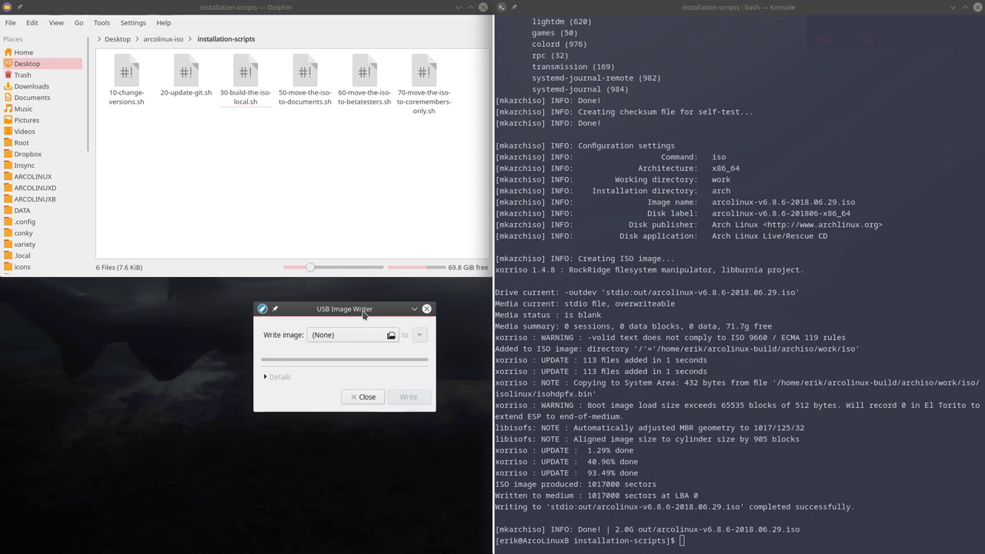
pyautogui.moveTo(364, 314); pyautogui.dragTo(241, 336)
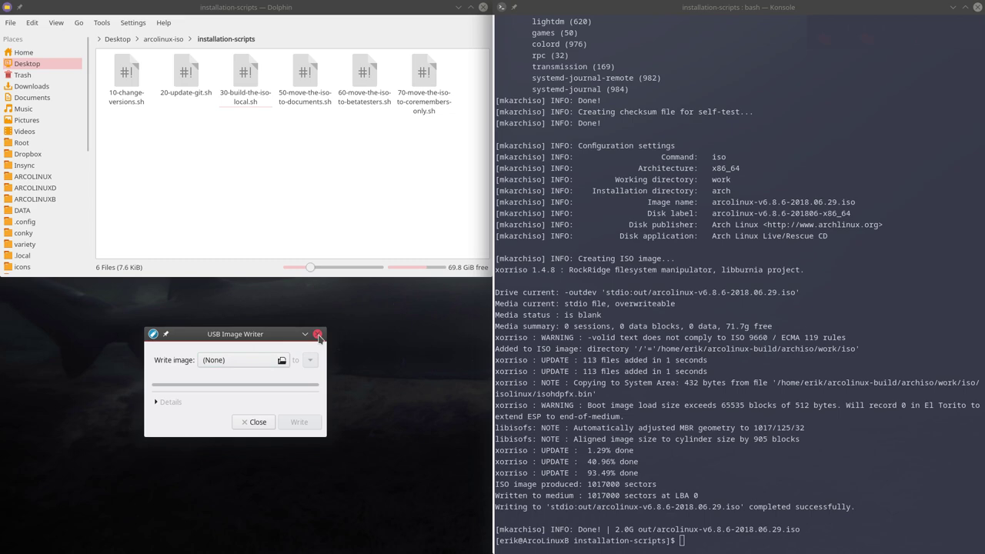
pyautogui.click(318, 335)
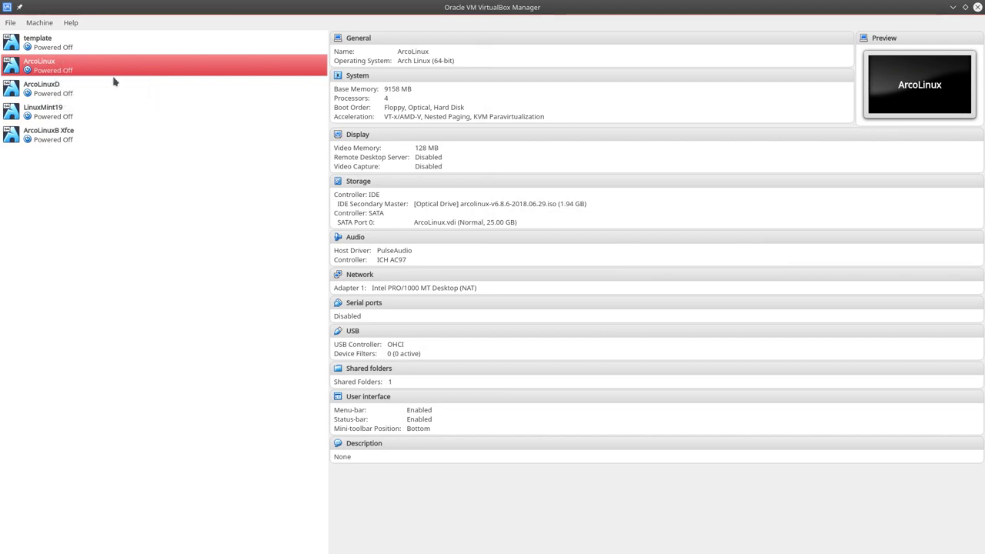
# - Load arcolinux-v6.8.6-2018.06.29.iso from Home > arcolinux-build > archiso > out into the optical drive
pyautogui.click(484, 205)
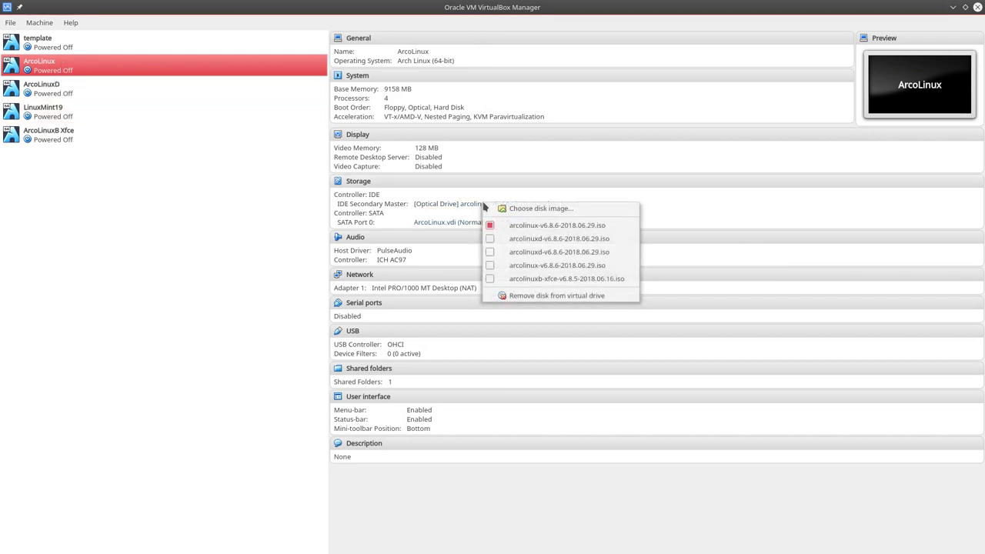
pyautogui.click(538, 209)
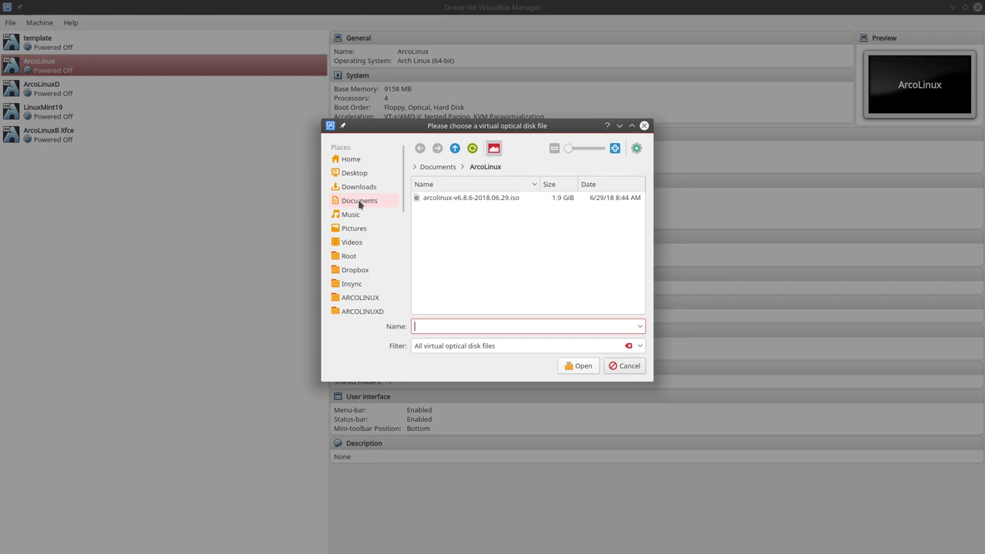
pyautogui.click(350, 160)
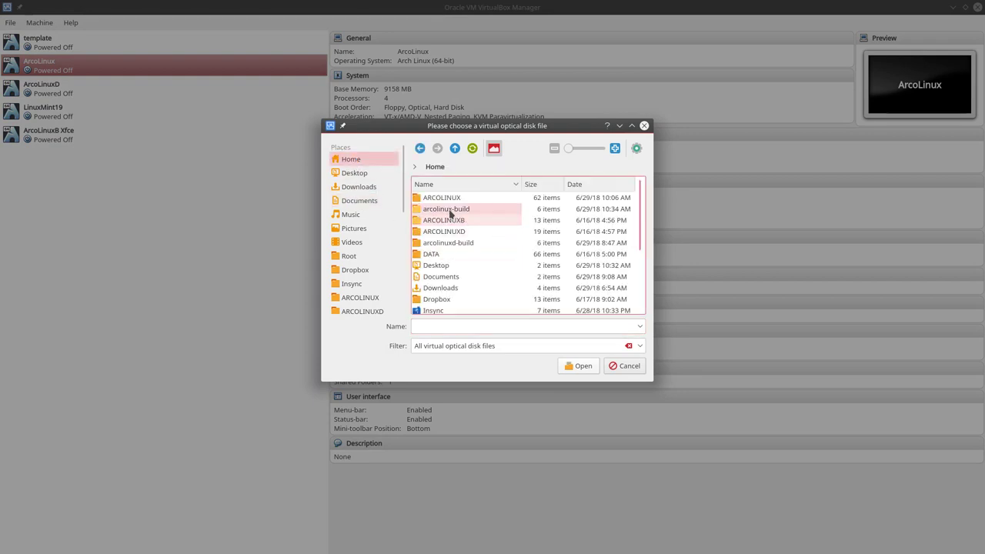
pyautogui.click(451, 209)
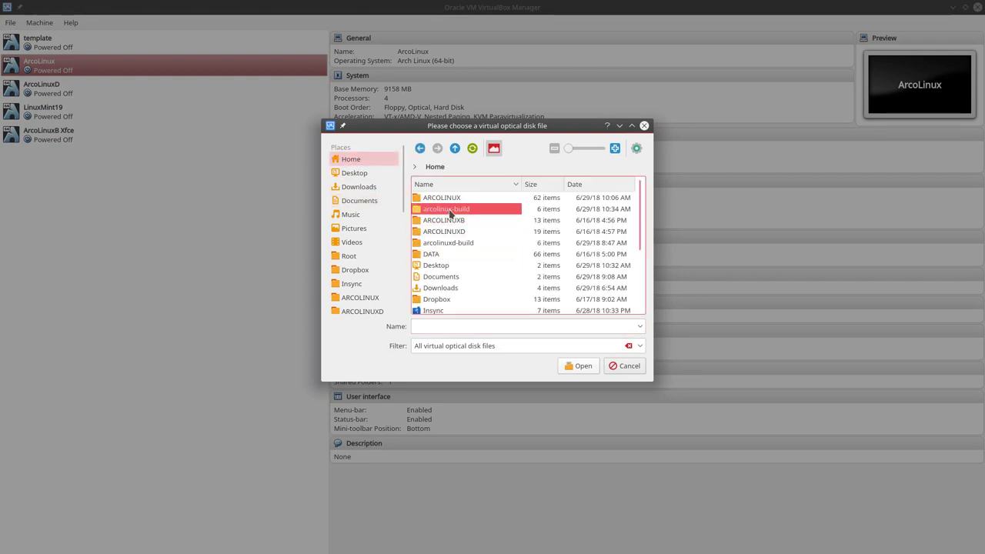
pyautogui.doubleClick(451, 210)
pyautogui.doubleClick(440, 197)
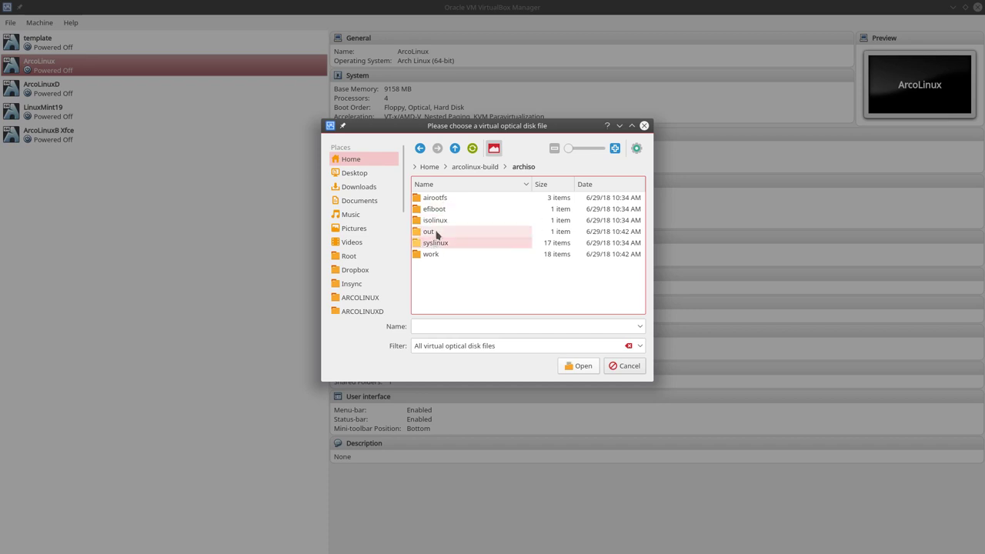
pyautogui.doubleClick(436, 232)
pyautogui.click(452, 197)
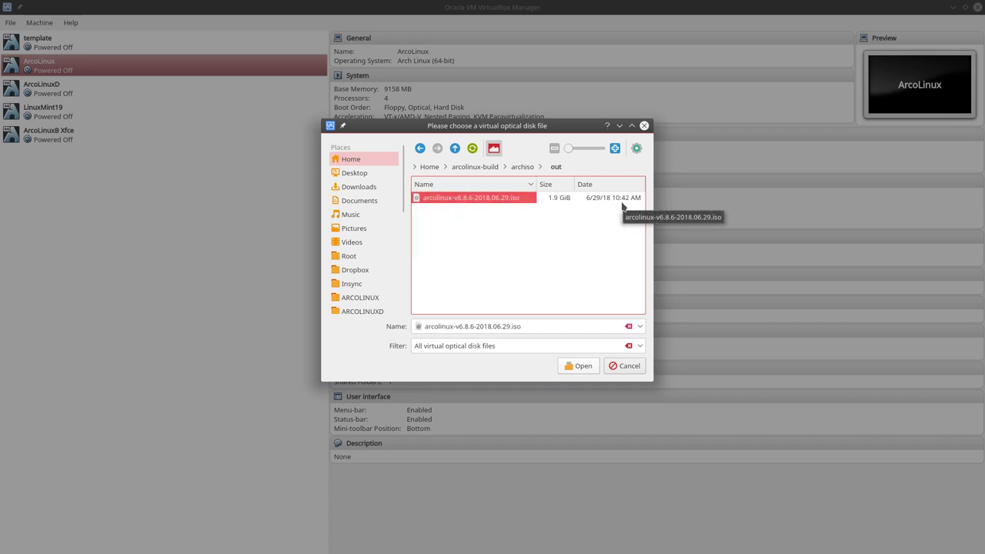
pyautogui.click(587, 367)
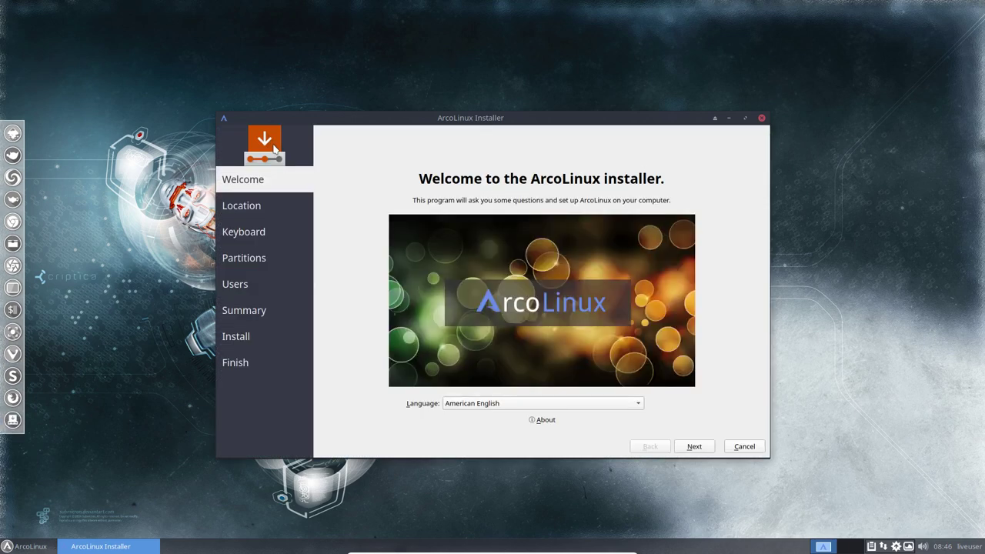
# - Pass Welcome and Location, choose the Belgian keyboard layout and the Erase disk option
pyautogui.click(708, 447)
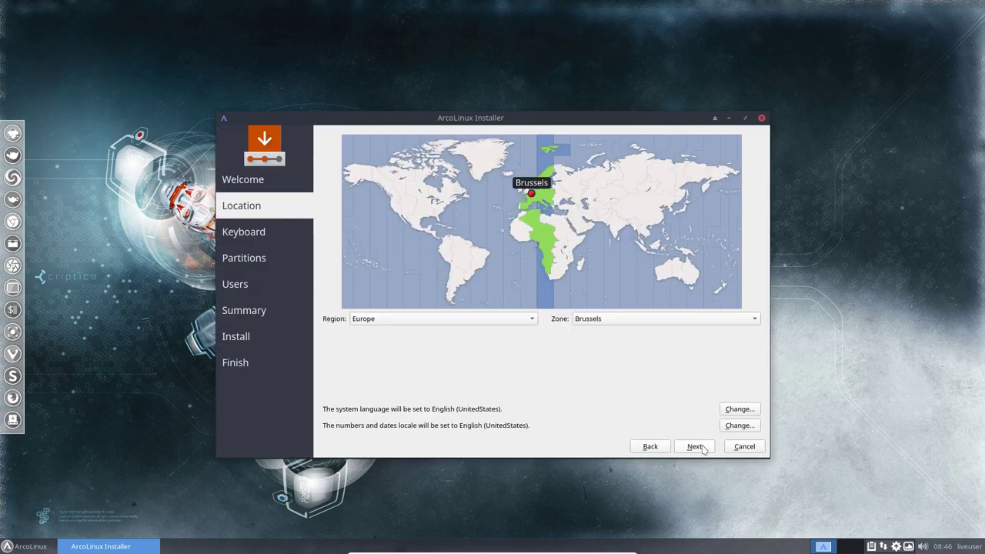
pyautogui.click(702, 448)
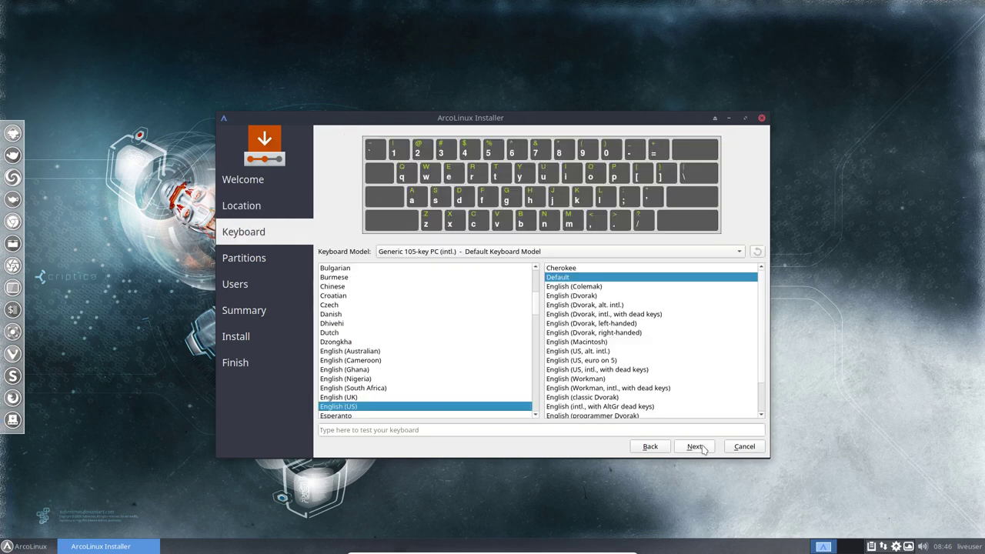
pyautogui.scroll(5, 365, 360)
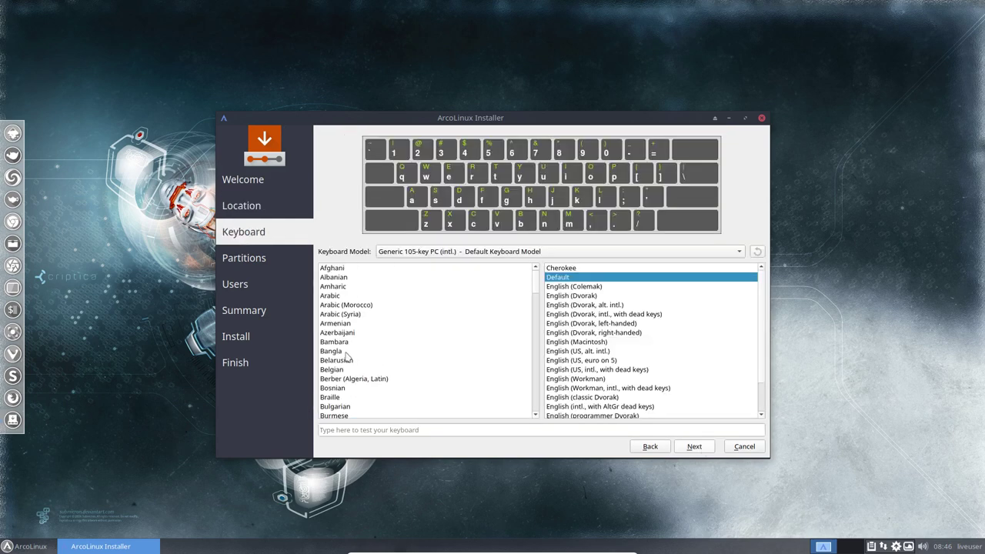
pyautogui.click(339, 370)
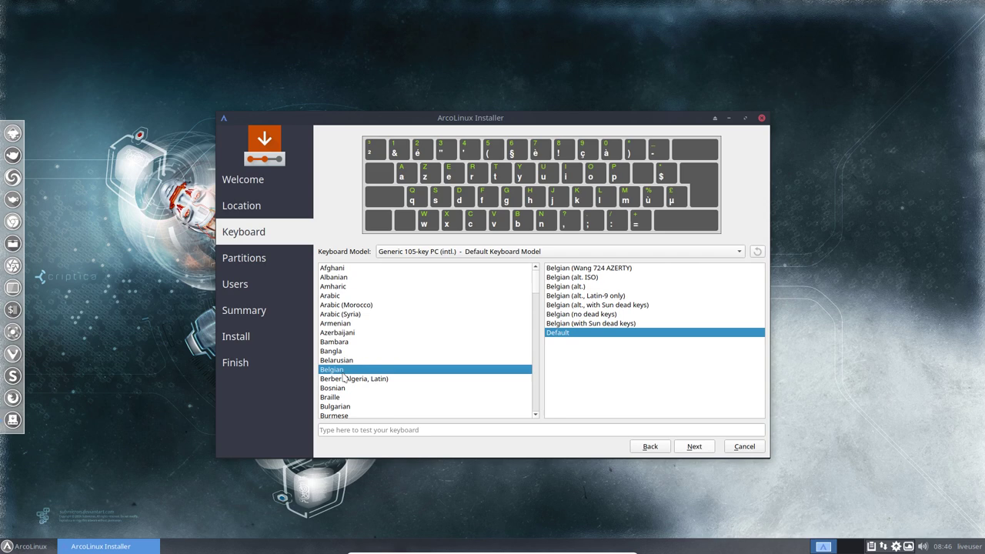
pyautogui.click(696, 447)
pyautogui.click(385, 235)
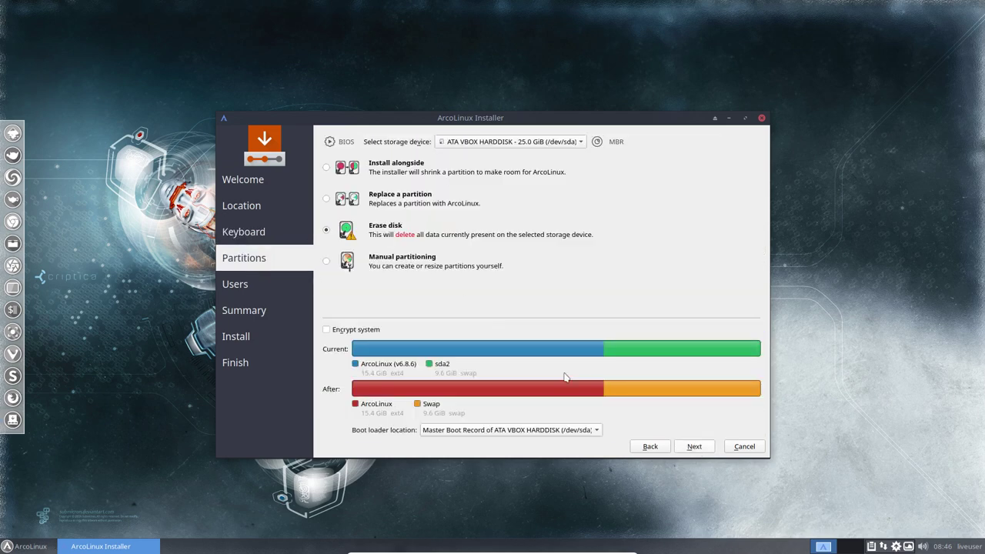
pyautogui.click(694, 447)
# - Enter the user's name, computer name ArcoLinux and a matching password, enabling automatic login
pyautogui.write('erik')
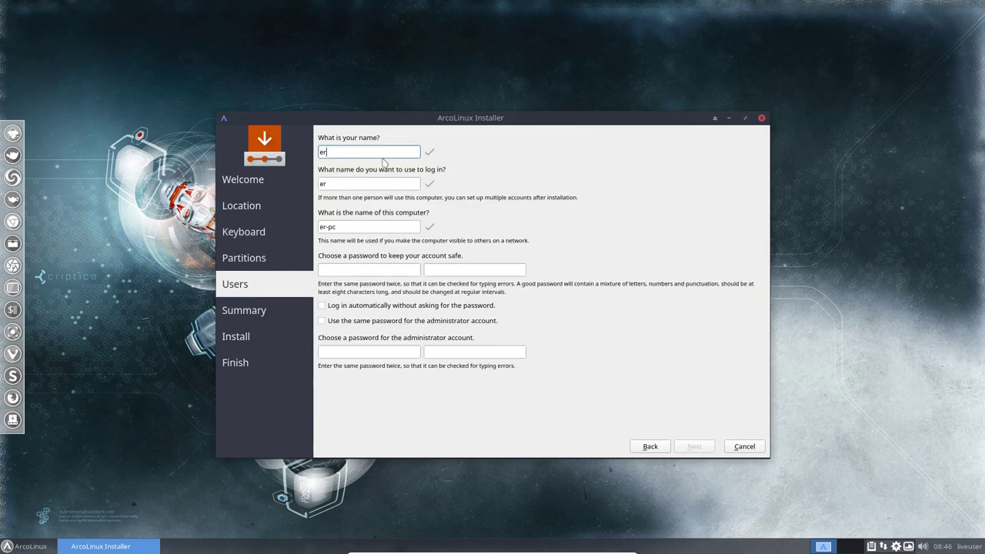
pyautogui.press('Tab')
pyautogui.press('Tab')
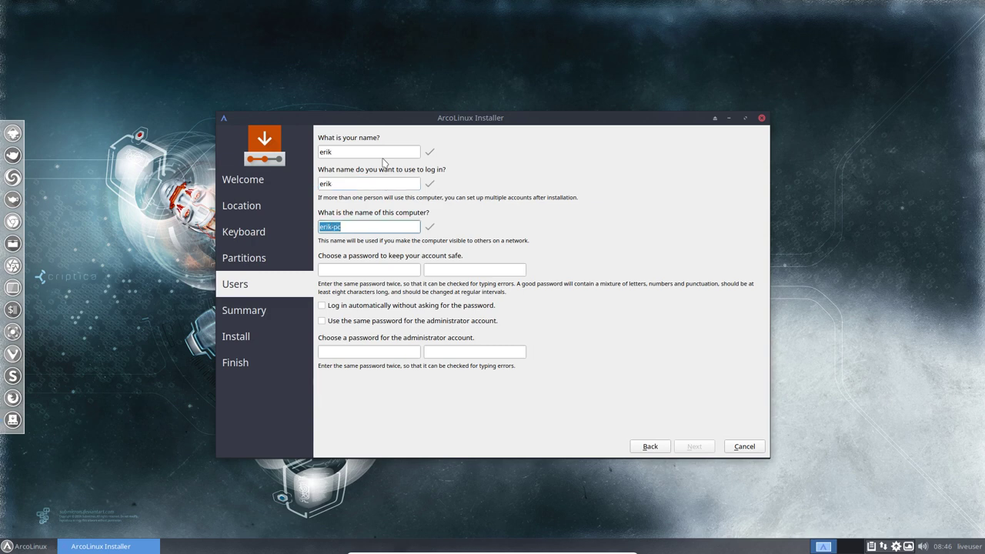
pyautogui.write('ArcoLinux')
pyautogui.press('Tab')
pyautogui.write('test')
pyautogui.press('Tab')
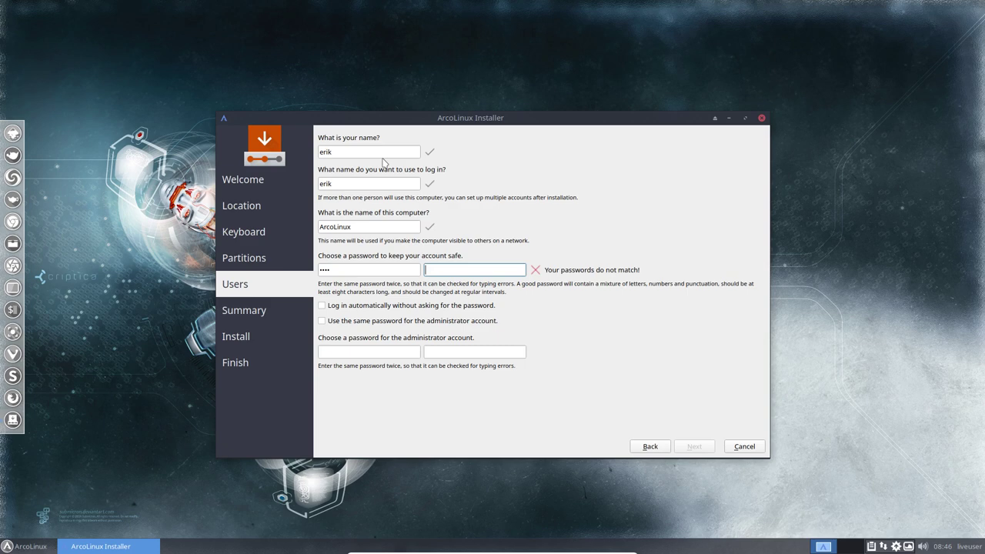
pyautogui.write('test')
pyautogui.press('Tab')
pyautogui.press('space')
pyautogui.press('Tab')
pyautogui.press('space')
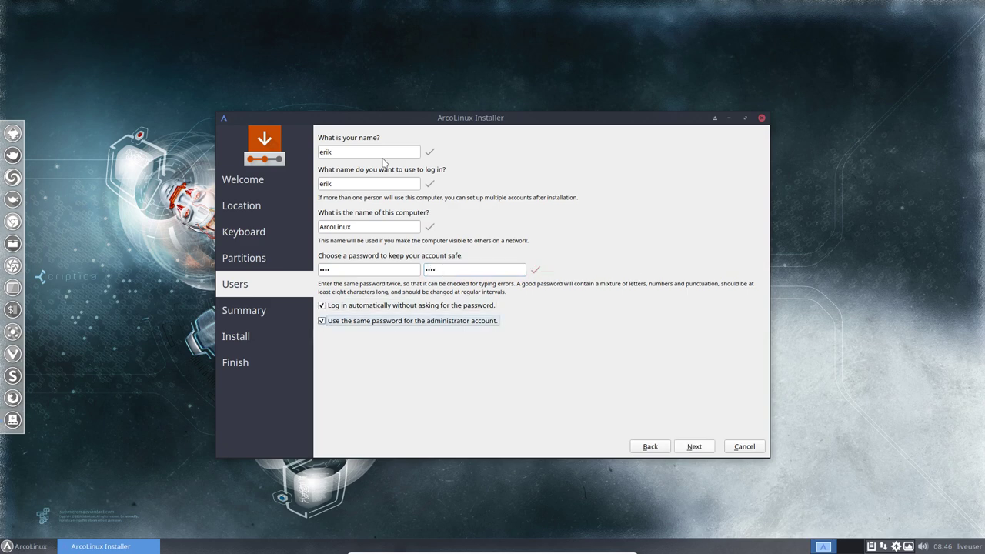
# - Start the installation from the Summary page and tick Restart now at All done
pyautogui.click(696, 446)
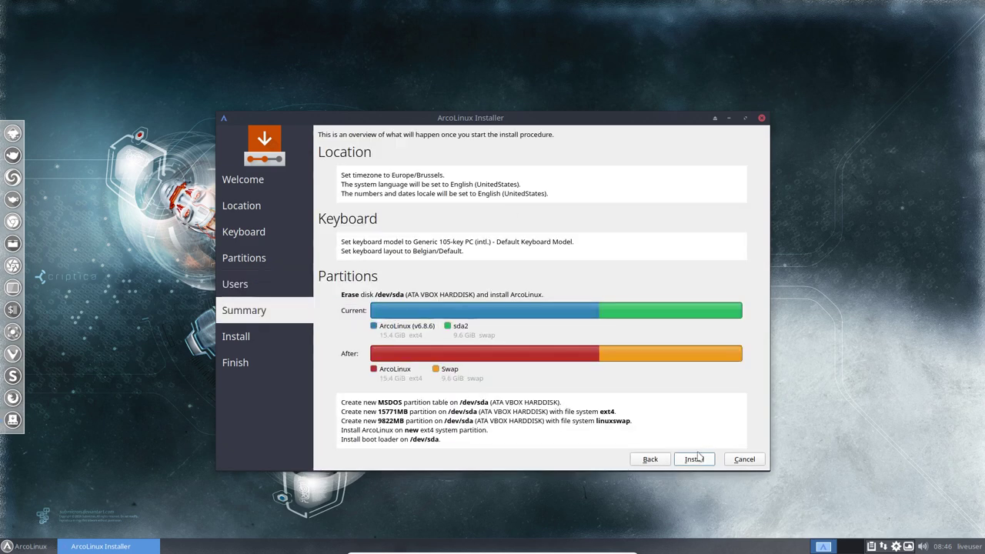
pyautogui.click(696, 457)
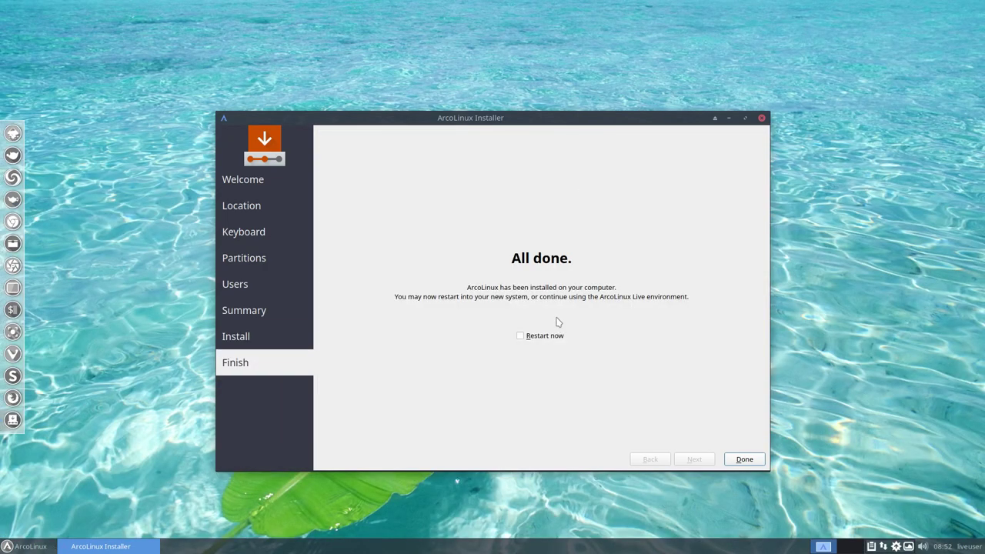
pyautogui.click(544, 339)
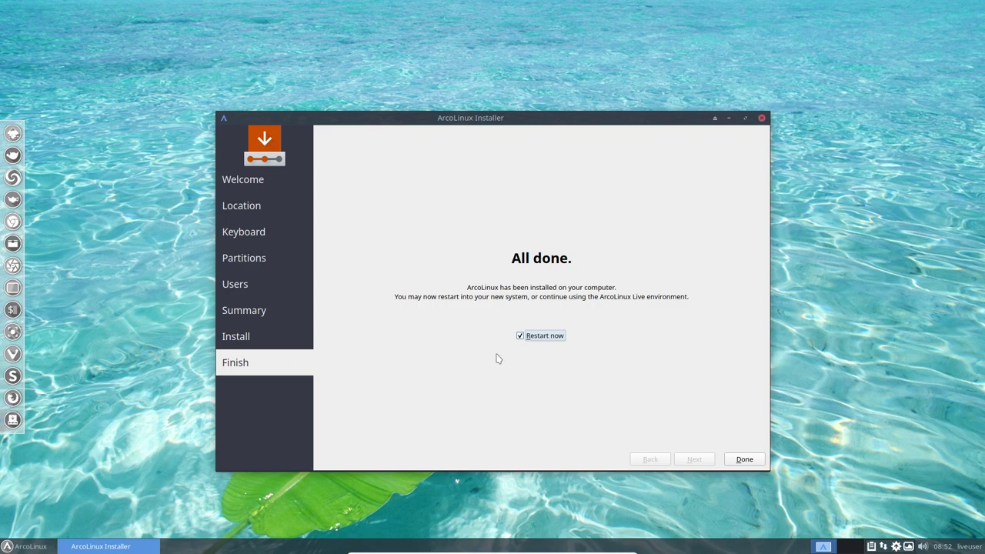
# - Finish the installer, power off the VM, and eject the 6.8.6 ISO so the optical drive is empty
pyautogui.click(737, 460)
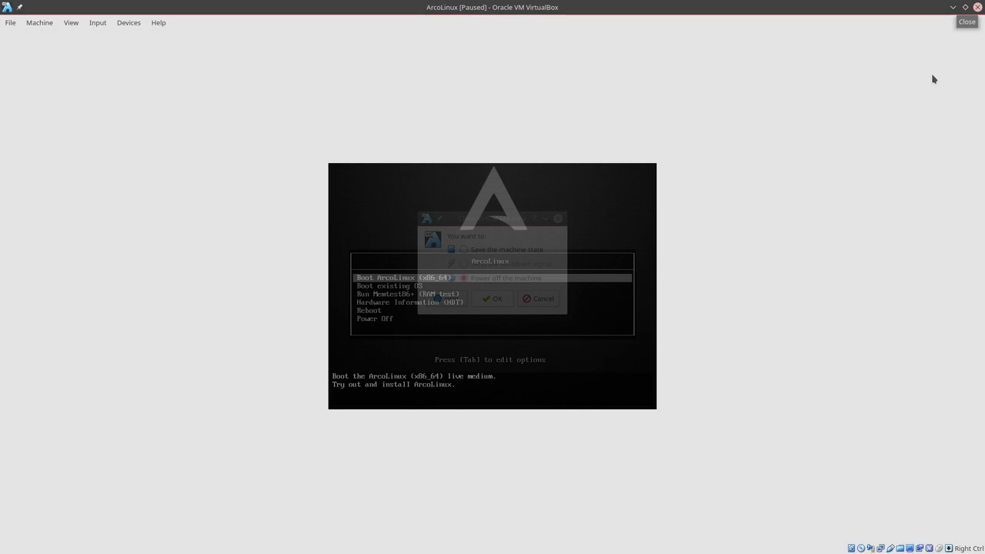
pyautogui.click(494, 298)
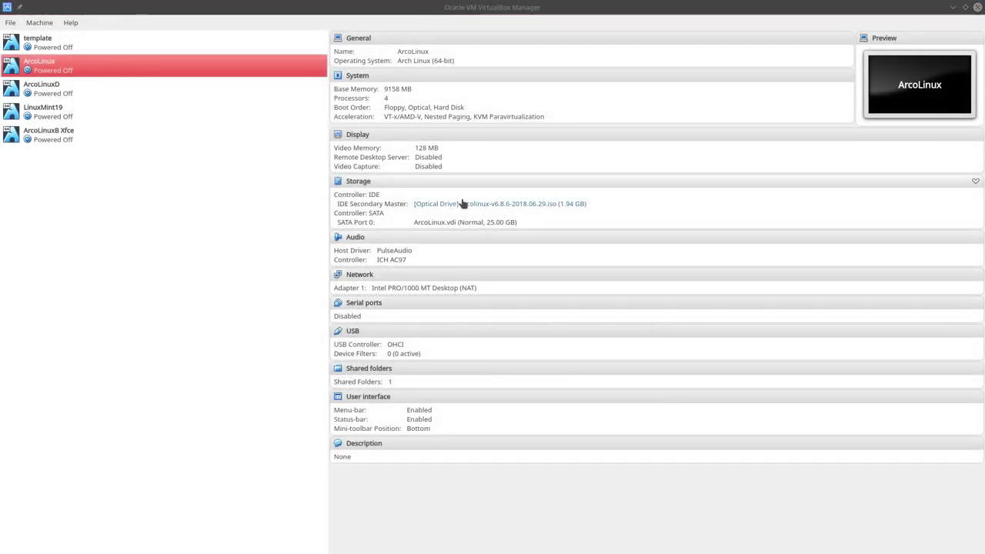
pyautogui.click(459, 204)
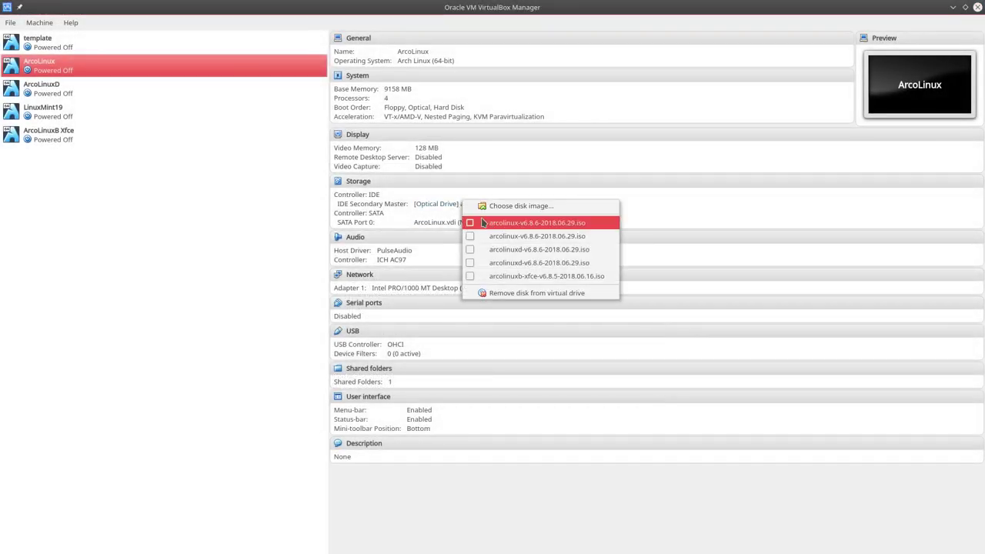
pyautogui.click(483, 223)
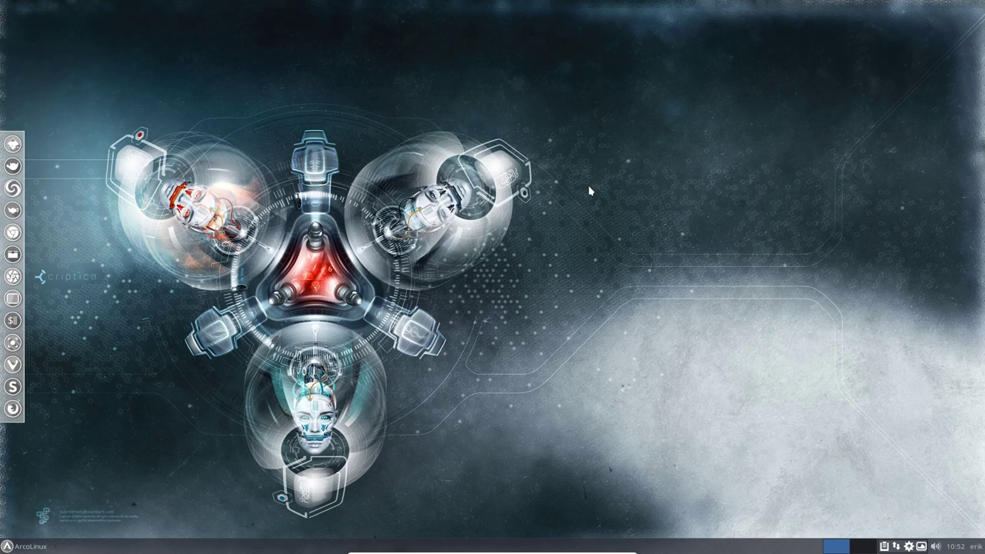
# - Open a centred Termite terminal and highlight the kernel version 4.17.2-1-ARCH in the system info
pyautogui.hotkey('ctrl', 'alt', 'Return')
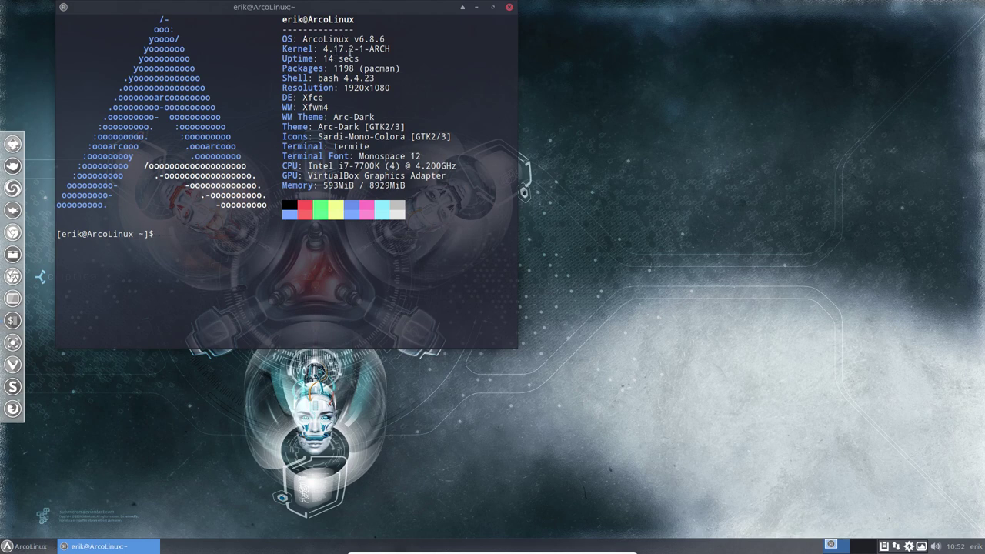
pyautogui.moveTo(335, 10); pyautogui.dragTo(479, 101)
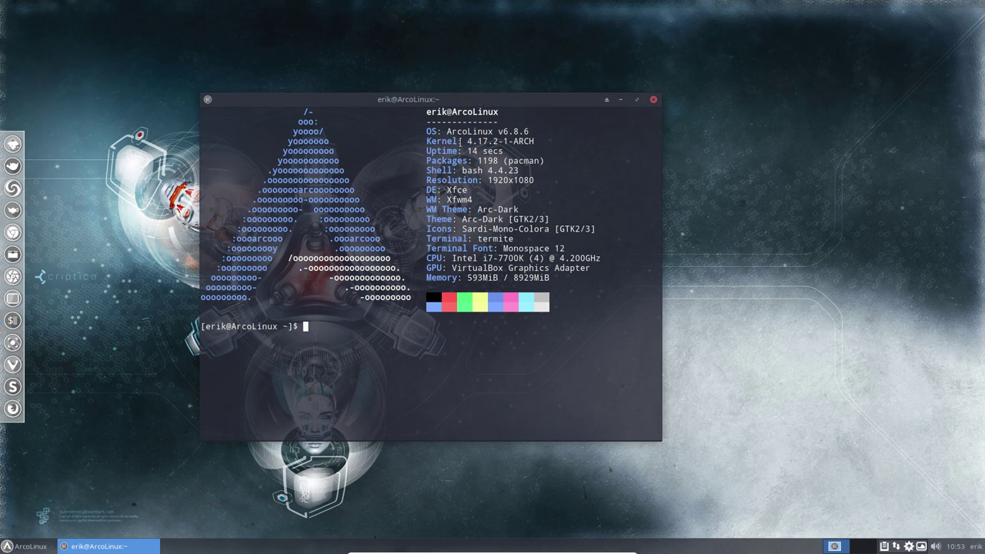
pyautogui.moveTo(471, 141); pyautogui.dragTo(513, 141)
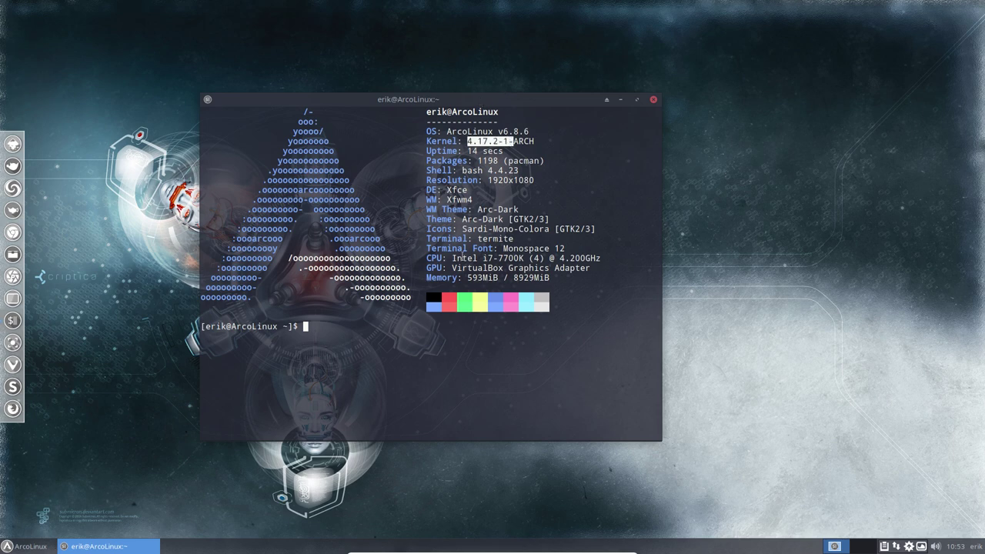
pyautogui.click(334, 337)
# - Change into .bin/main and list its scripts
pyautogui.write('cd .')
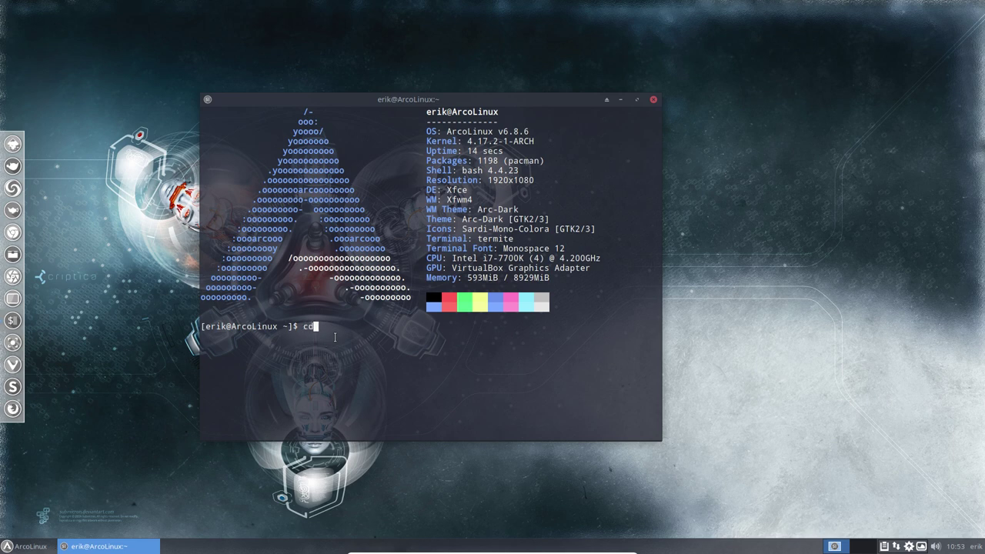
pyautogui.write('bin/ma')
pyautogui.press('Tab')
pyautogui.press('Return')
pyautogui.write('ls')
pyautogui.press('Return')
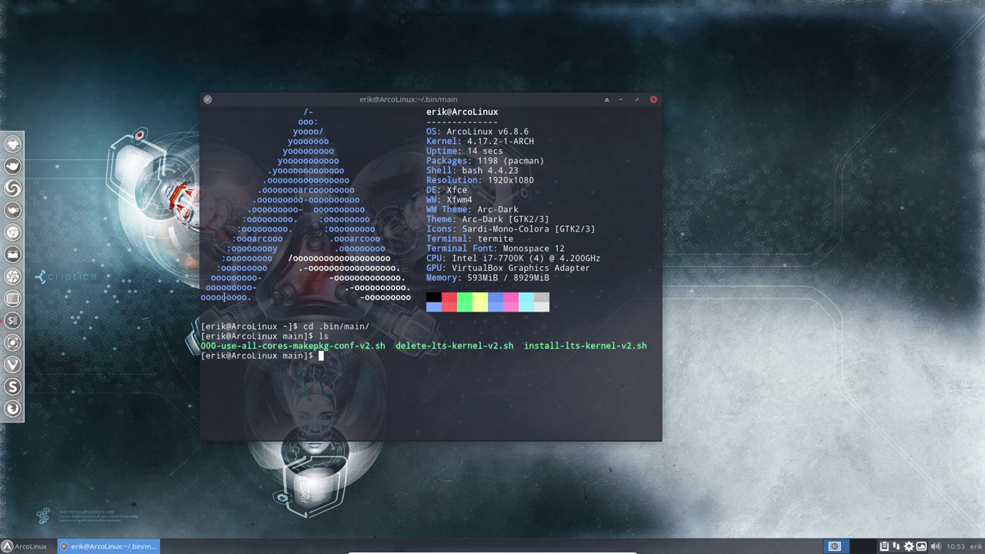
# - Run ./install-lts-kernel-v2.sh, continue past its warning, and enter the sudo password
pyautogui.write('./inst')
pyautogui.press('Tab')
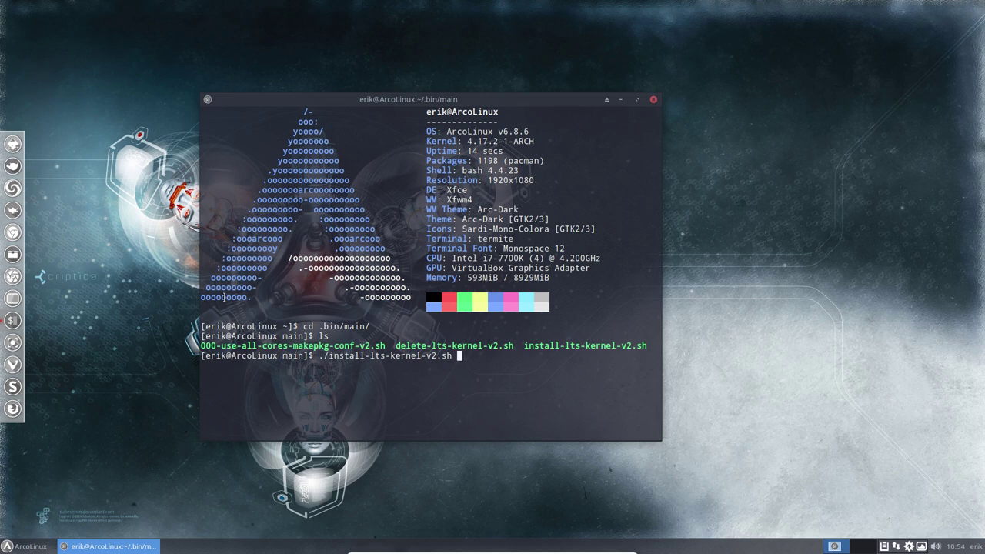
pyautogui.press('Return')
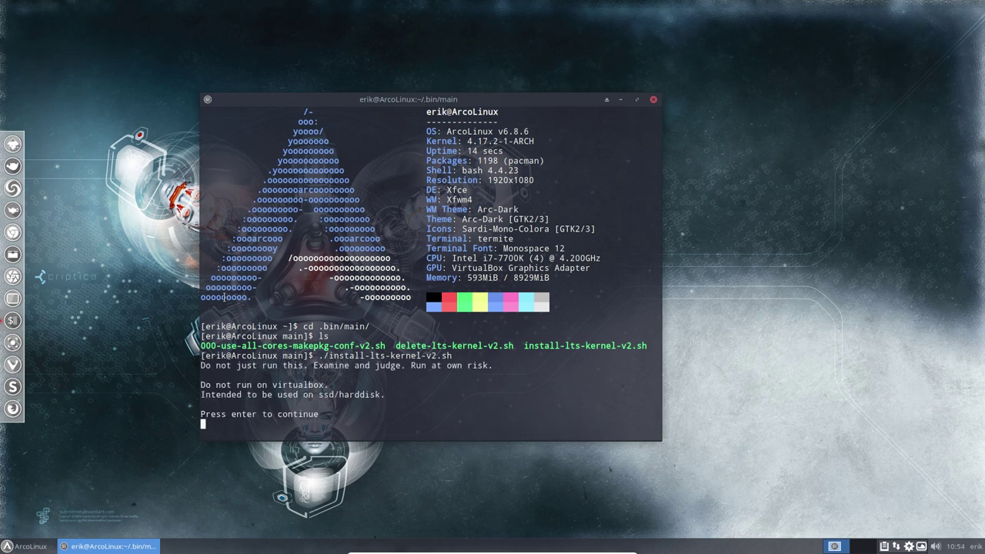
pyautogui.press('Return')
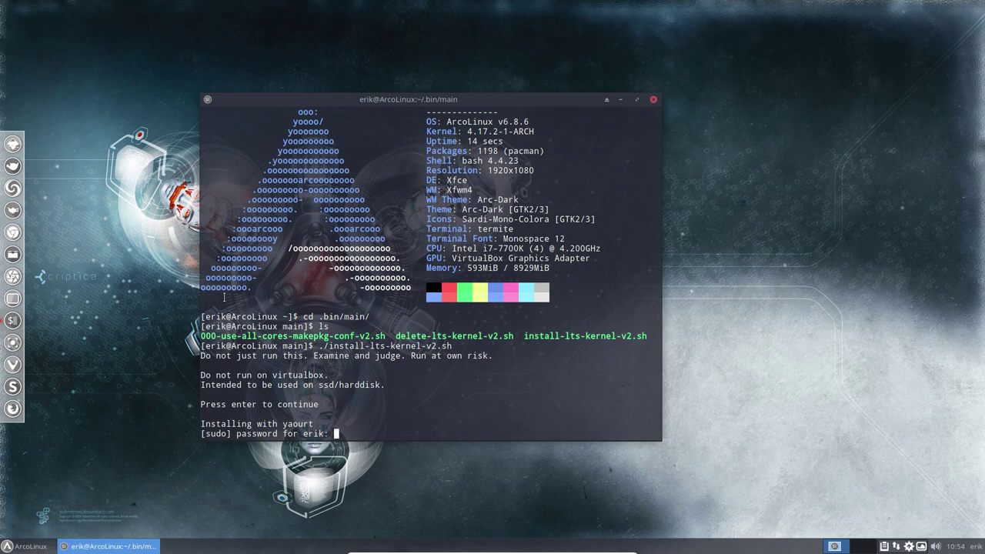
pyautogui.press('Return')
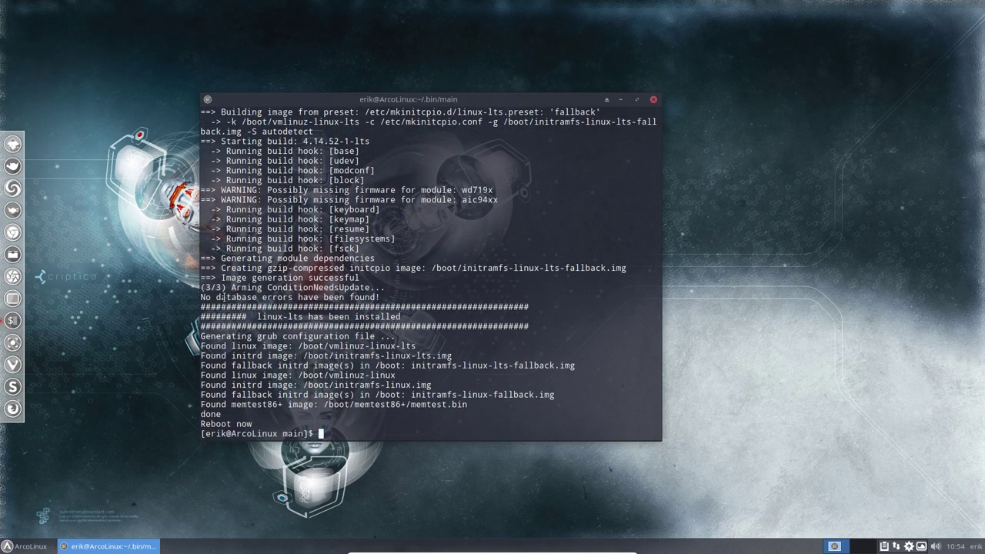
# - Highlight linux-lts in the output, then enter sudo reboot
pyautogui.write('su')
pyautogui.moveTo(503, 112); pyautogui.dragTo(467, 112)
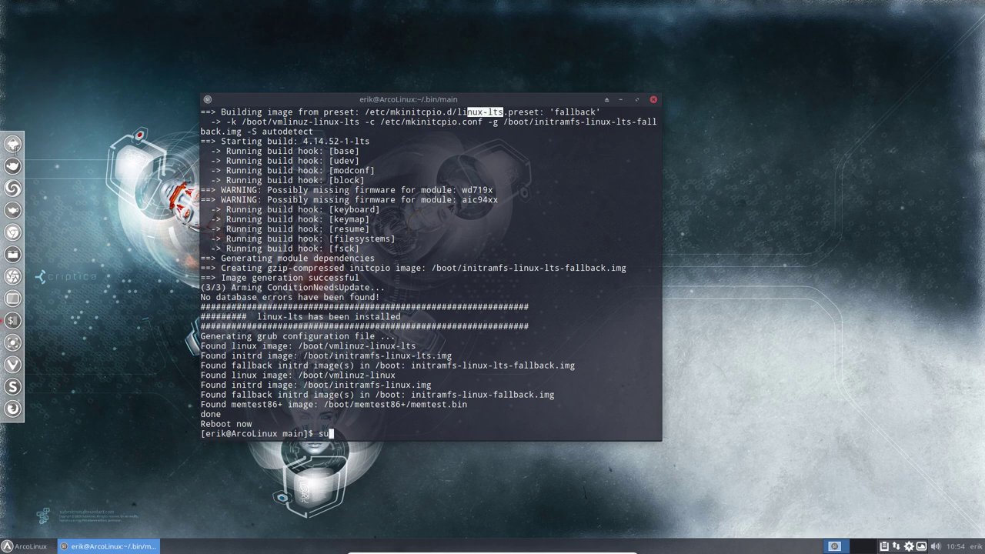
pyautogui.click(389, 428)
pyautogui.write('sudo ')
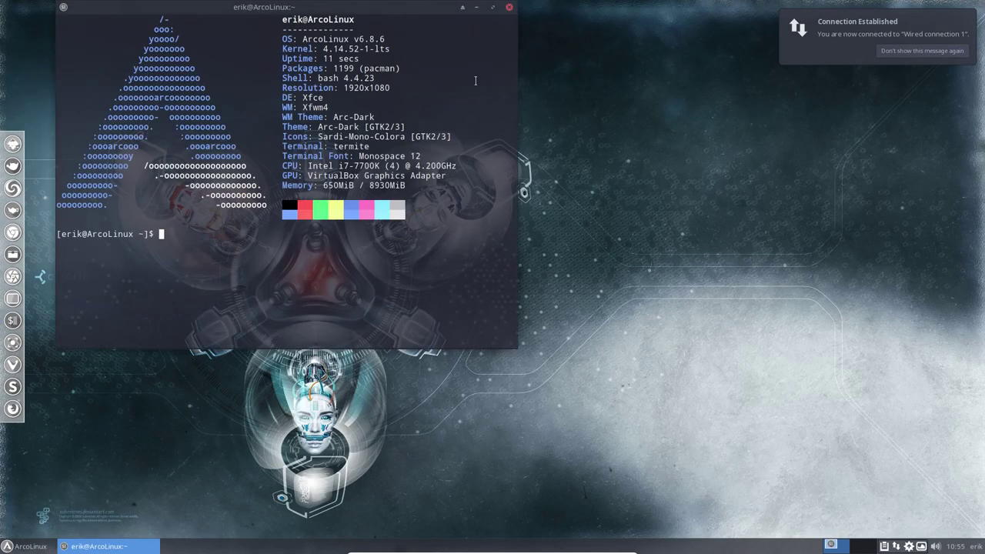
# - Highlight the -lts kernel suffix and ArcoLinux version 6.8.6 in the neofetch output
pyautogui.moveTo(370, 49); pyautogui.dragTo(390, 49)
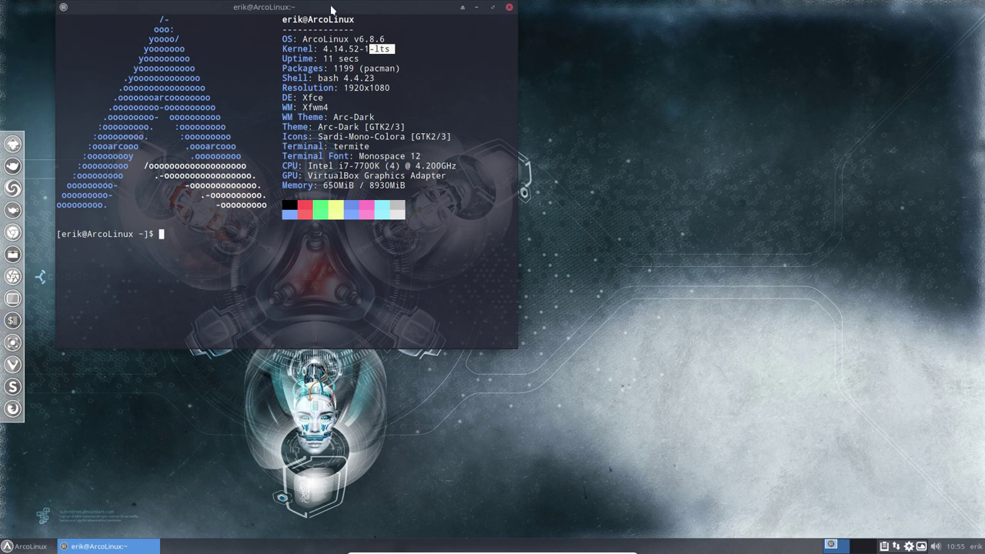
pyautogui.moveTo(331, 6); pyautogui.dragTo(450, 105)
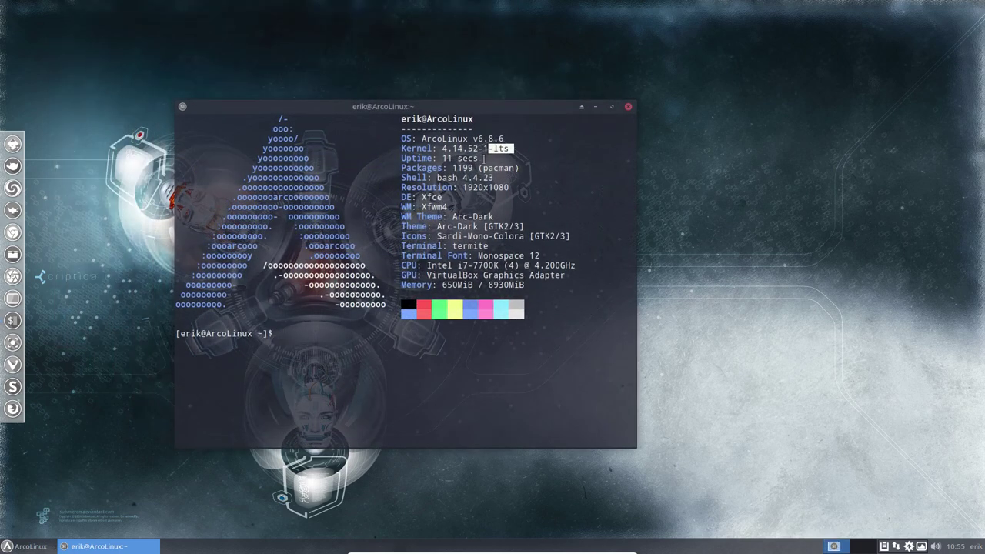
pyautogui.click(440, 142)
pyautogui.moveTo(505, 138); pyautogui.dragTo(478, 139)
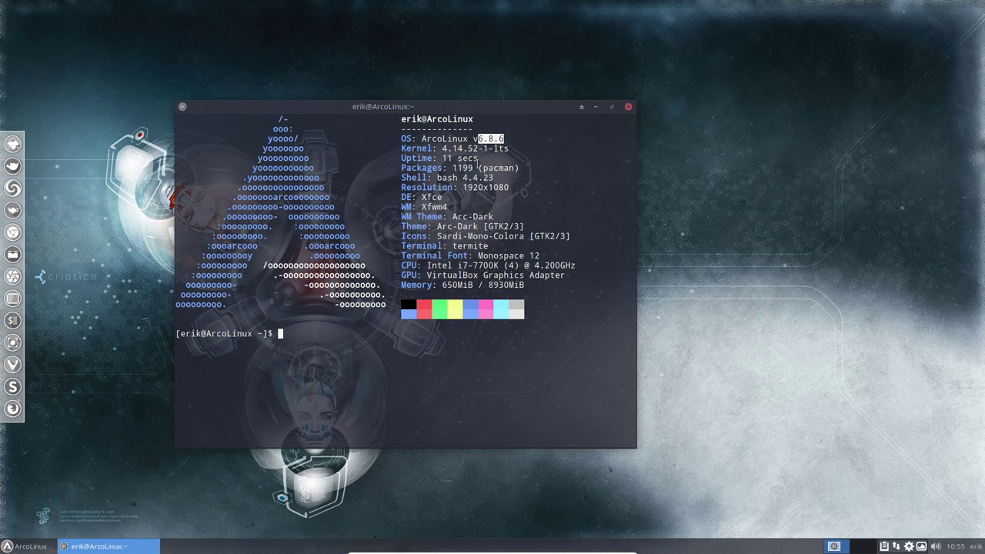
pyautogui.moveTo(494, 149); pyautogui.dragTo(509, 148)
# - Move the terminal aside, then try the desktop and File Manager right-click menus
pyautogui.moveTo(491, 112); pyautogui.dragTo(720, 97)
pyautogui.rightClick(156, 233)
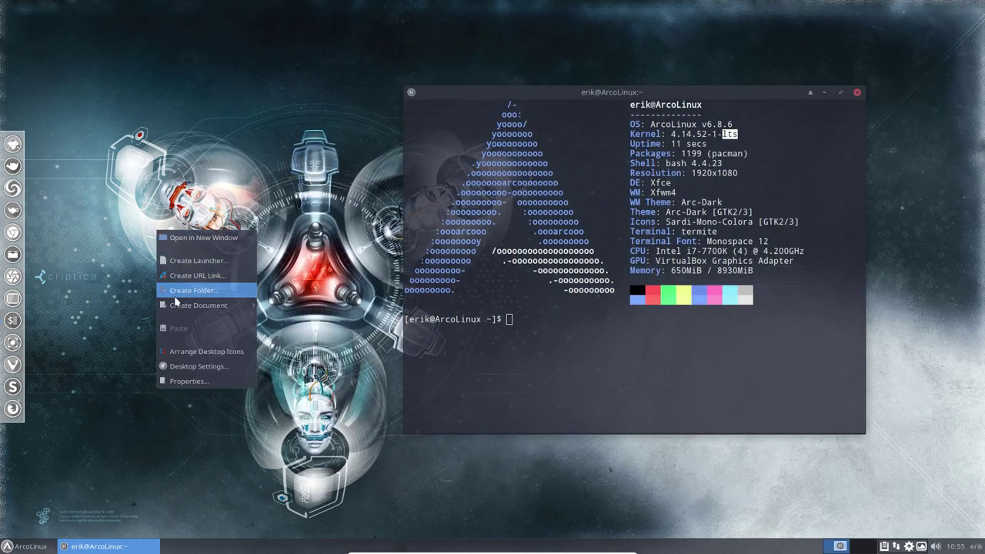
pyautogui.click(108, 303)
pyautogui.click(12, 259)
pyautogui.rightClick(138, 251)
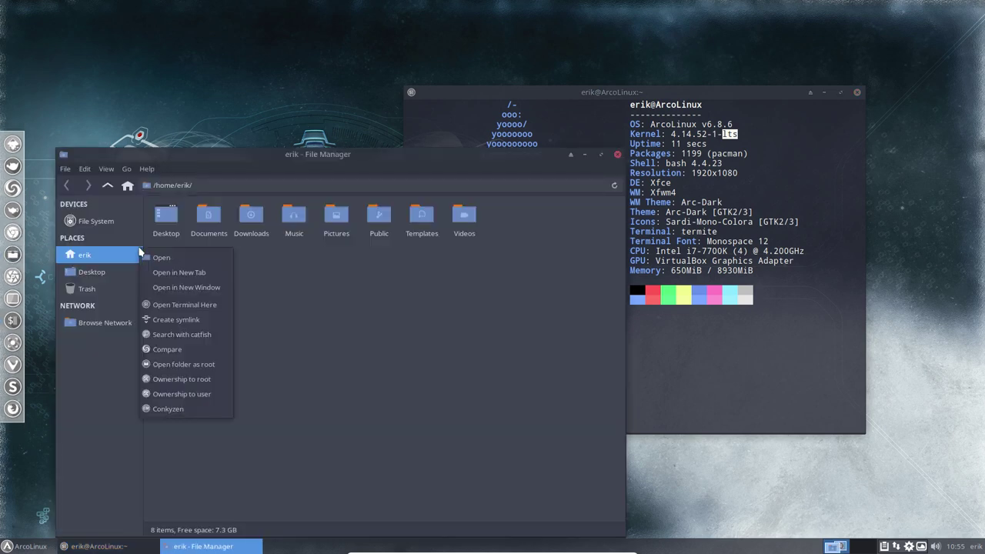
pyautogui.click(302, 307)
pyautogui.rightClick(303, 307)
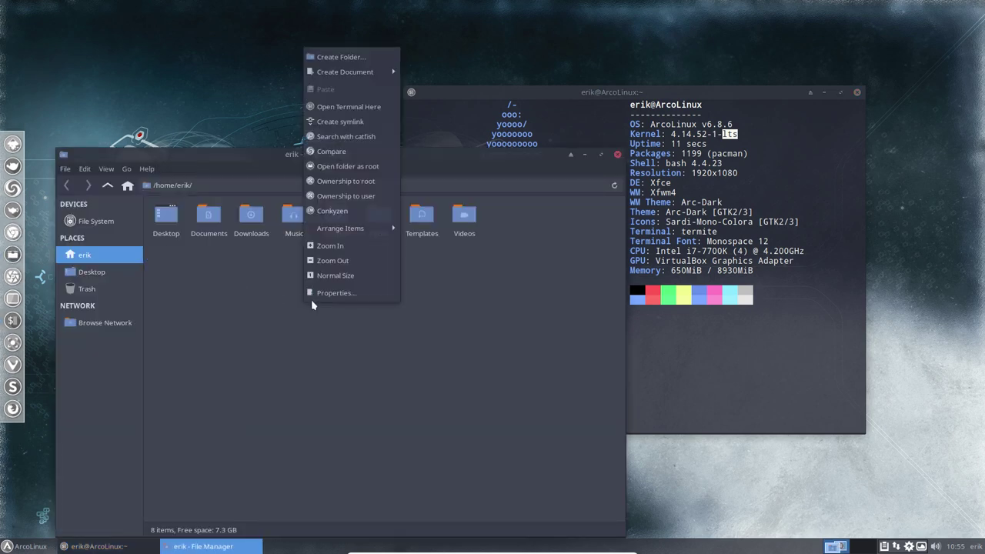
pyautogui.click(380, 362)
pyautogui.click(617, 155)
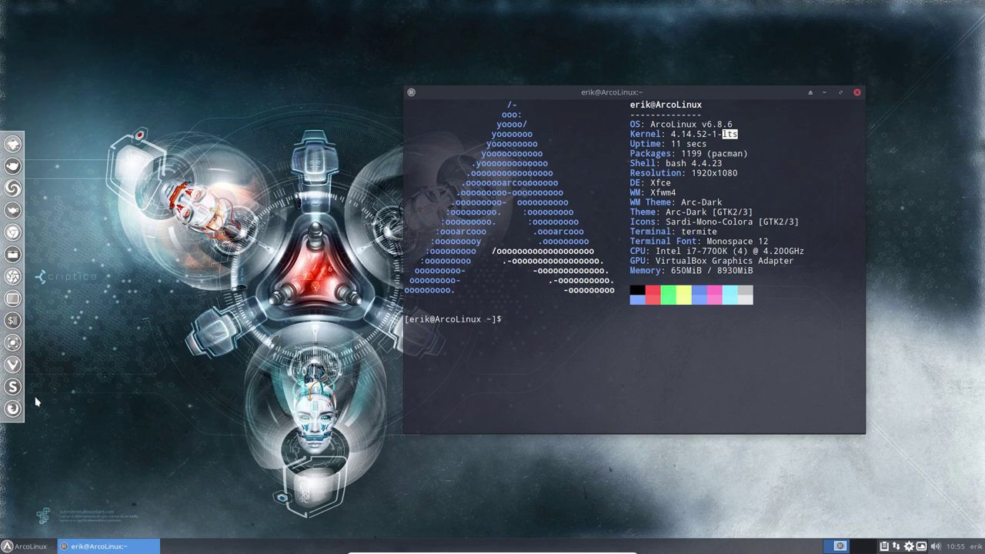
# - Open and close Sublime Text, close the terminal, then launch the Web Browser
pyautogui.click(13, 387)
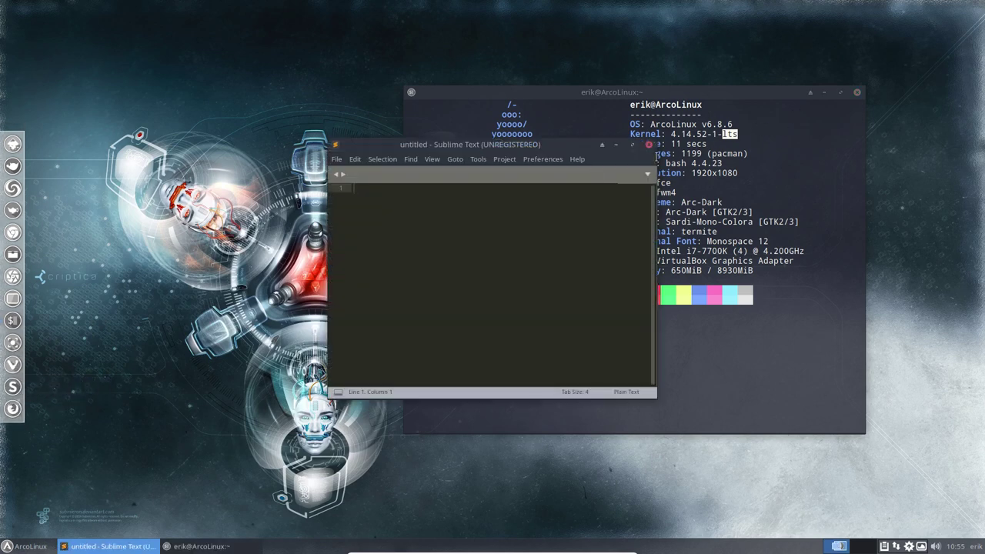
pyautogui.click(648, 144)
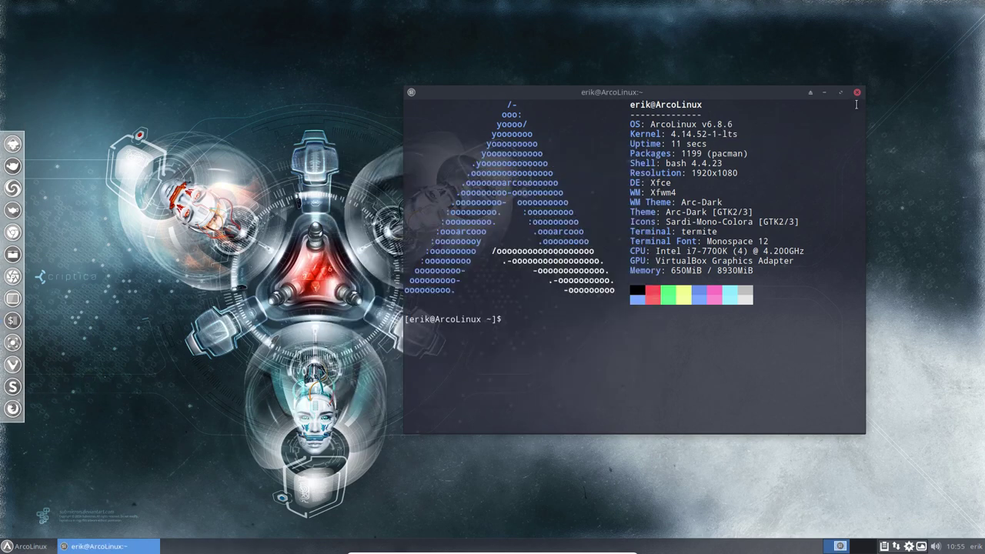
pyautogui.hotkey('alt', 'F4')
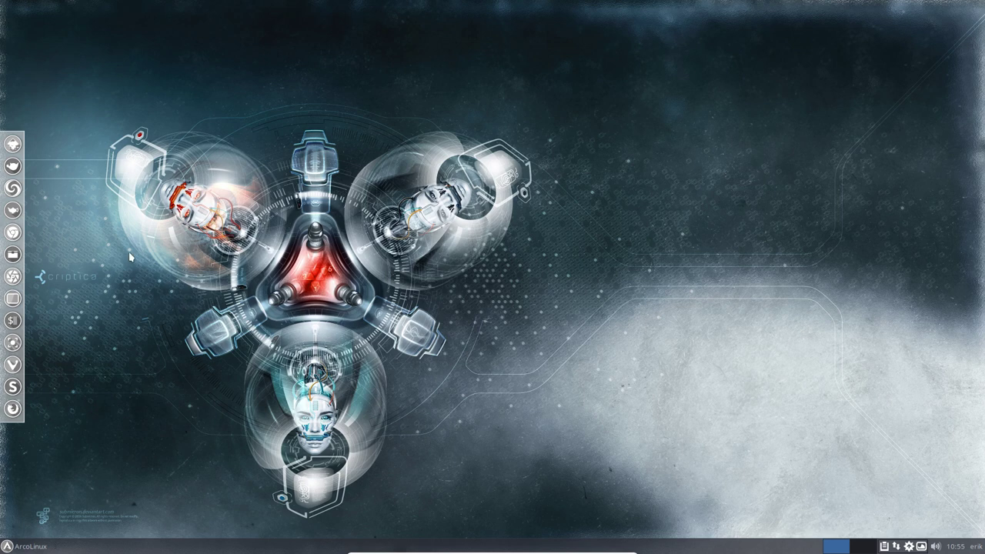
pyautogui.click(23, 546)
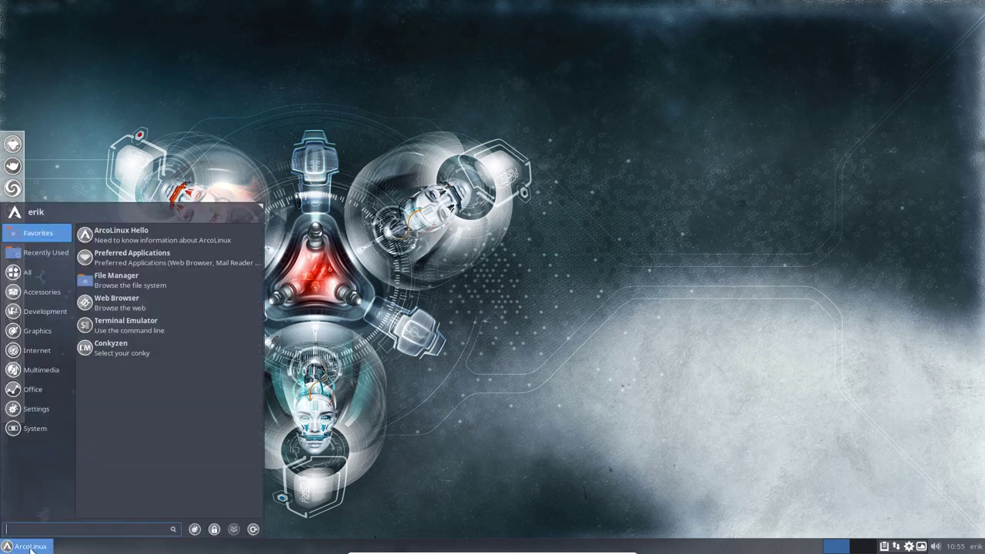
pyautogui.click(148, 240)
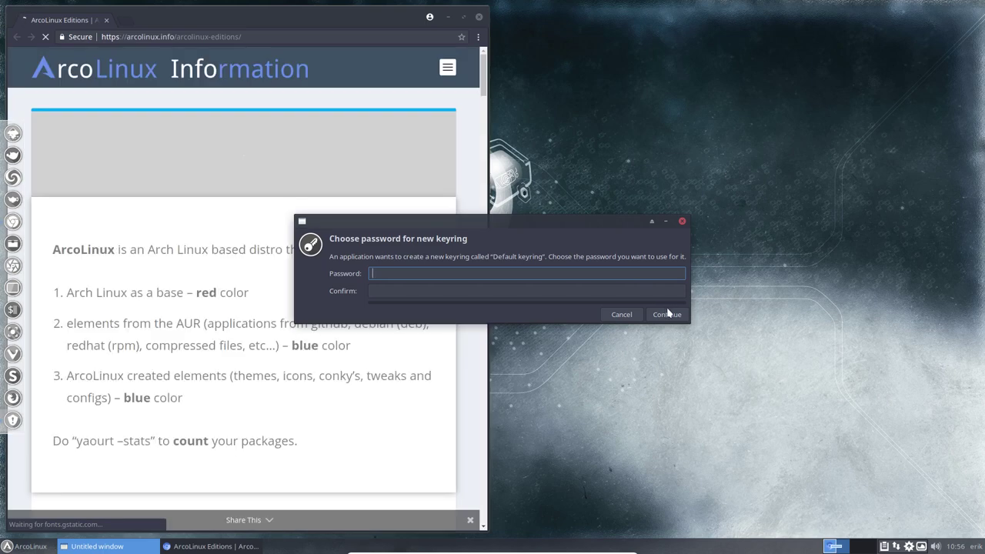
# - Skip the keyring password, maximize Chrome and open the ArcoLinux Beta Editions page
pyautogui.click(667, 314)
pyautogui.click(770, 279)
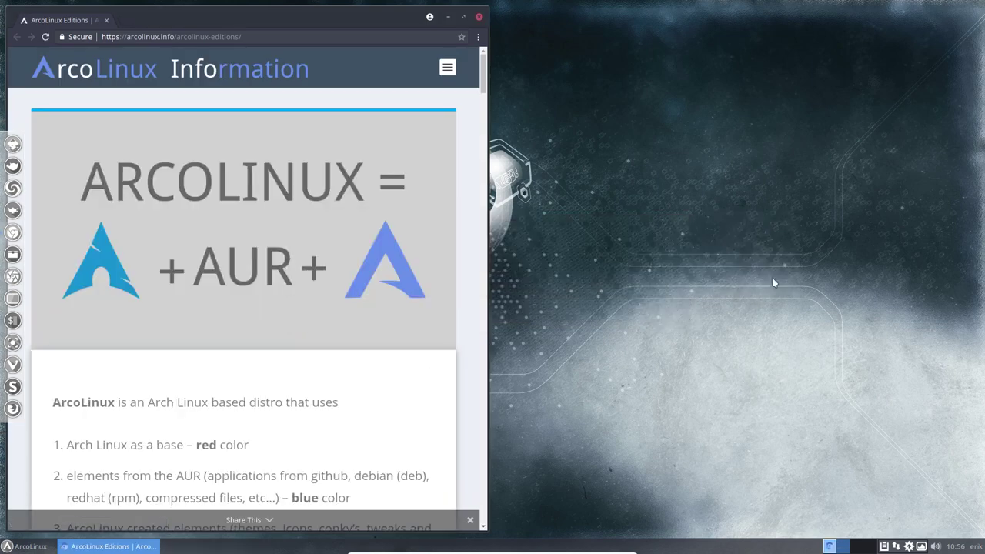
pyautogui.click(465, 19)
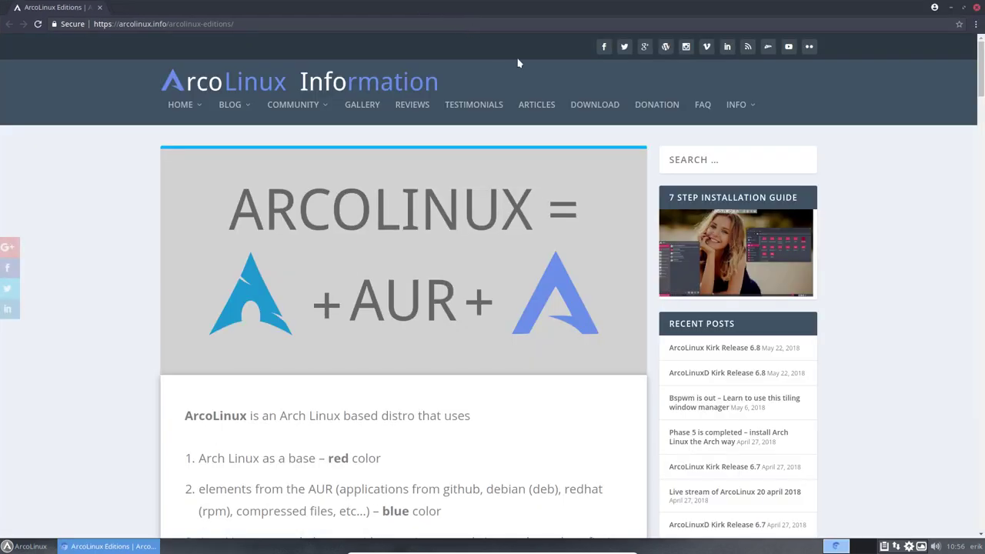
pyautogui.moveTo(229, 108)
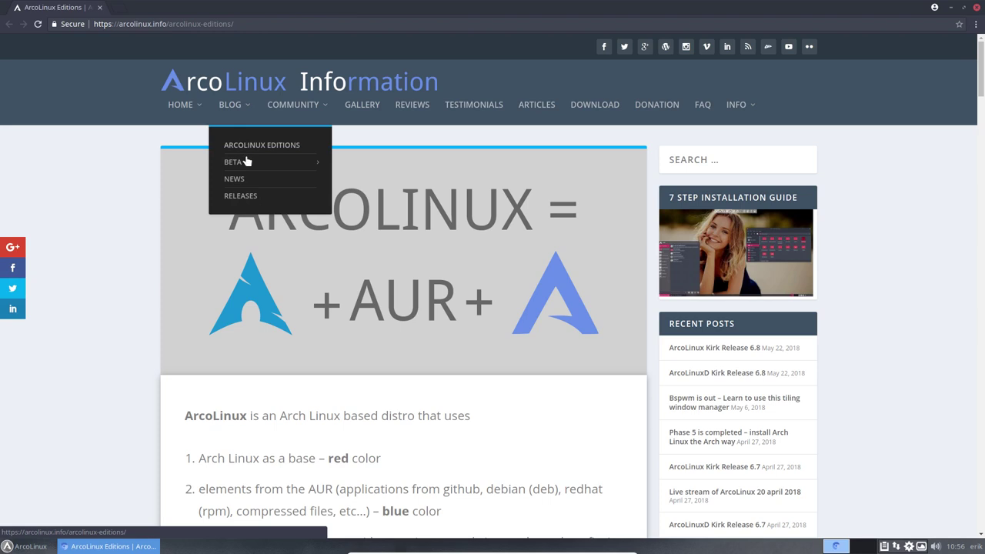
pyautogui.moveTo(246, 164)
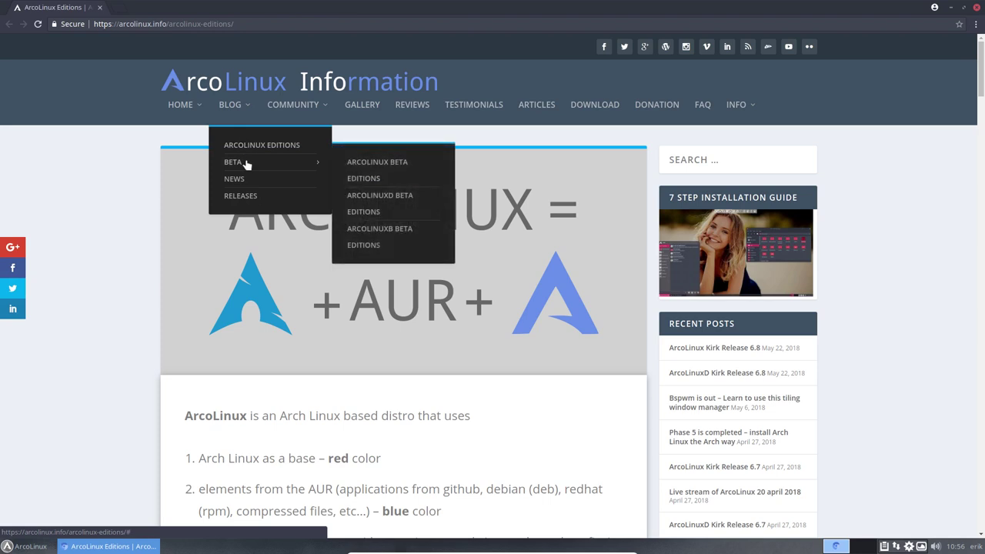
pyautogui.click(383, 163)
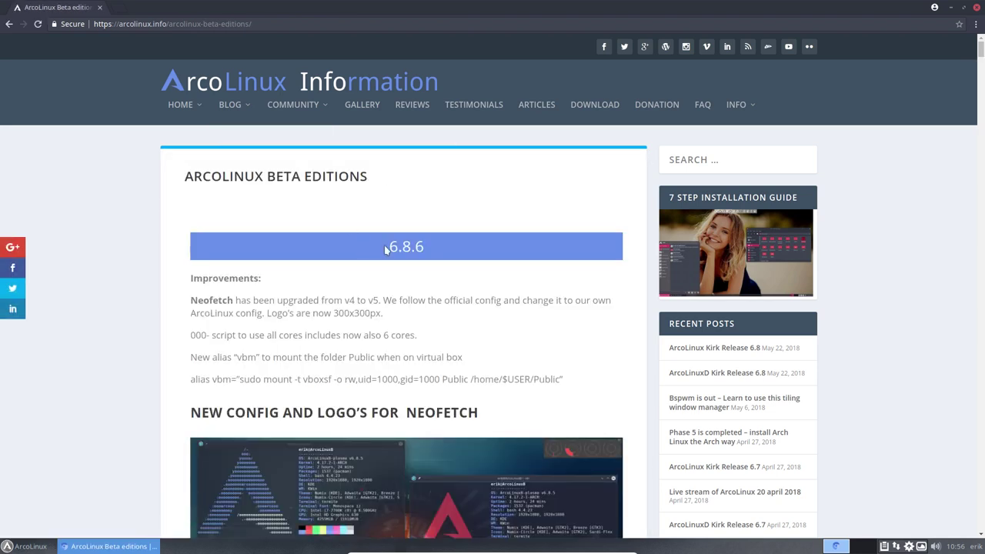
# - Skim the Beta editions notes, briefly highlighting the word 'script'
pyautogui.scroll(-3, 377, 313)
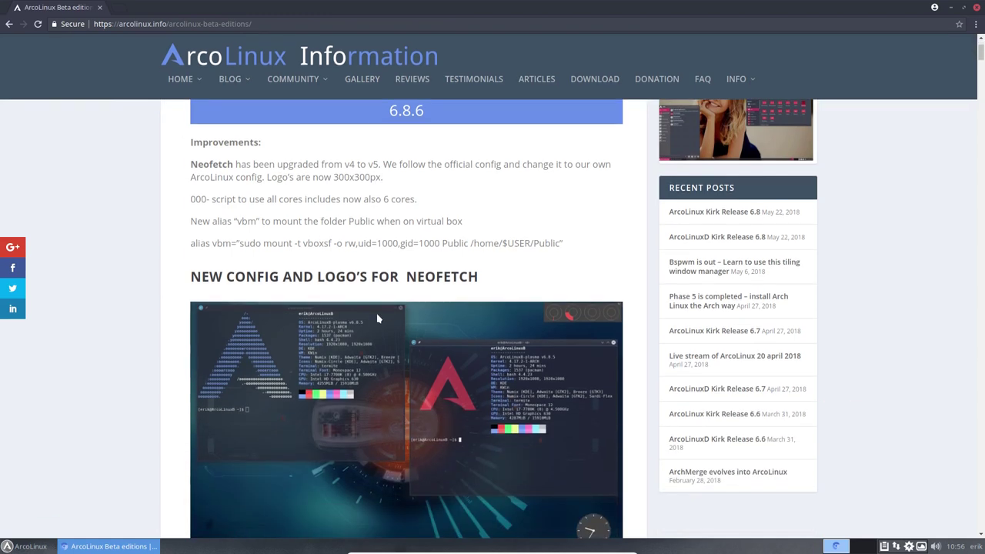
pyautogui.scroll(-3, 327, 359)
pyautogui.scroll(4, 327, 360)
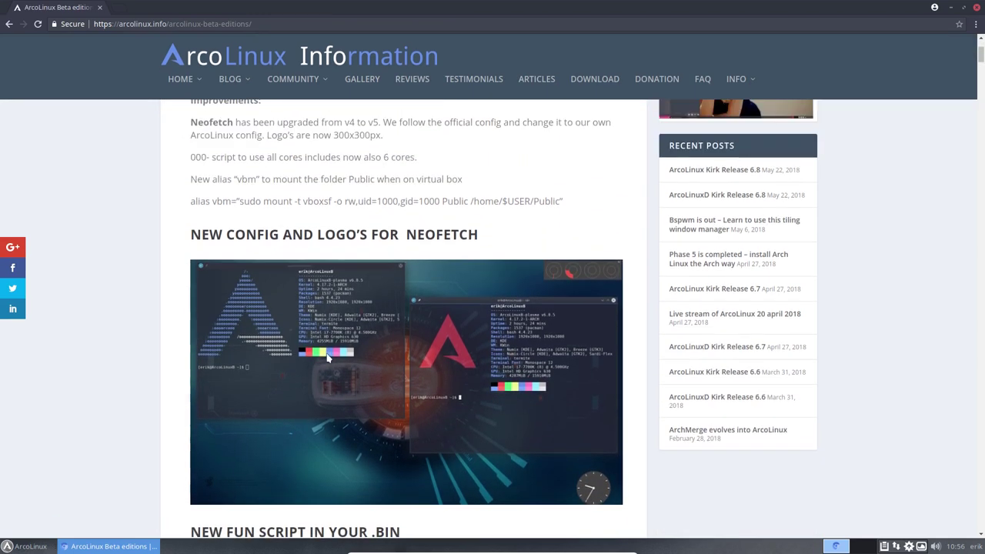
pyautogui.doubleClick(225, 240)
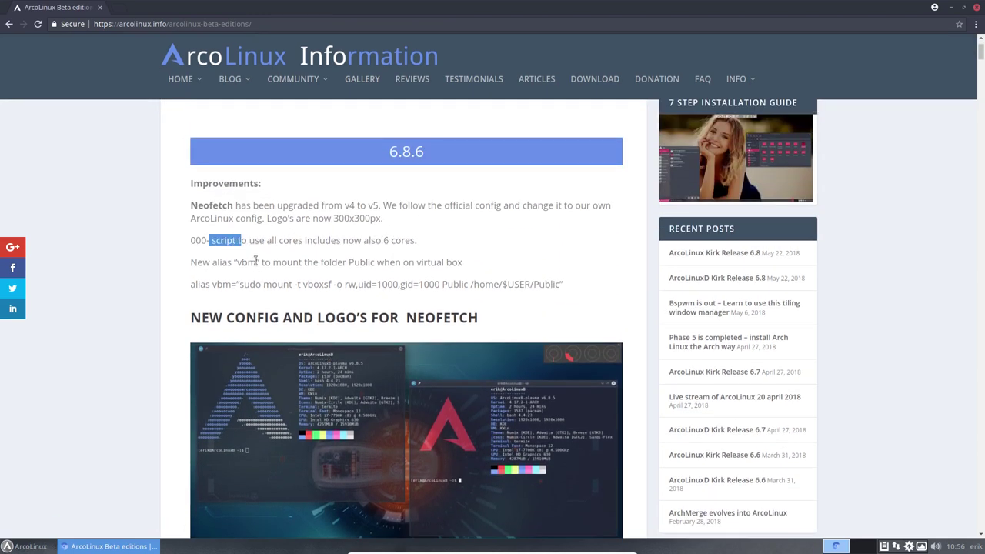
pyautogui.click(256, 262)
pyautogui.scroll(-10, 293, 306)
pyautogui.scroll(3, 291, 306)
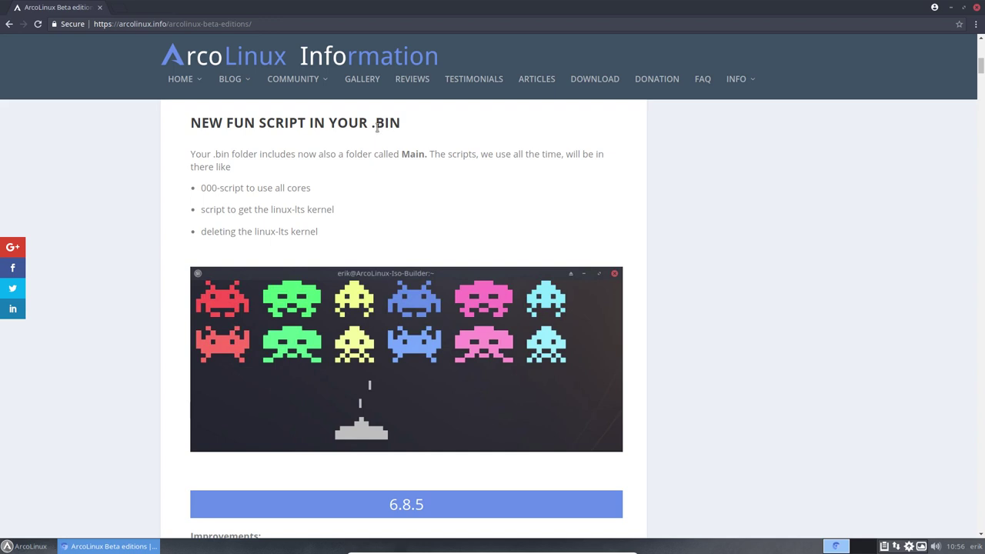
# - Highlight the .BIN heading and the three listed scripts, then scroll down to 6.8.3 and 6.7.6
pyautogui.moveTo(376, 124); pyautogui.dragTo(400, 124)
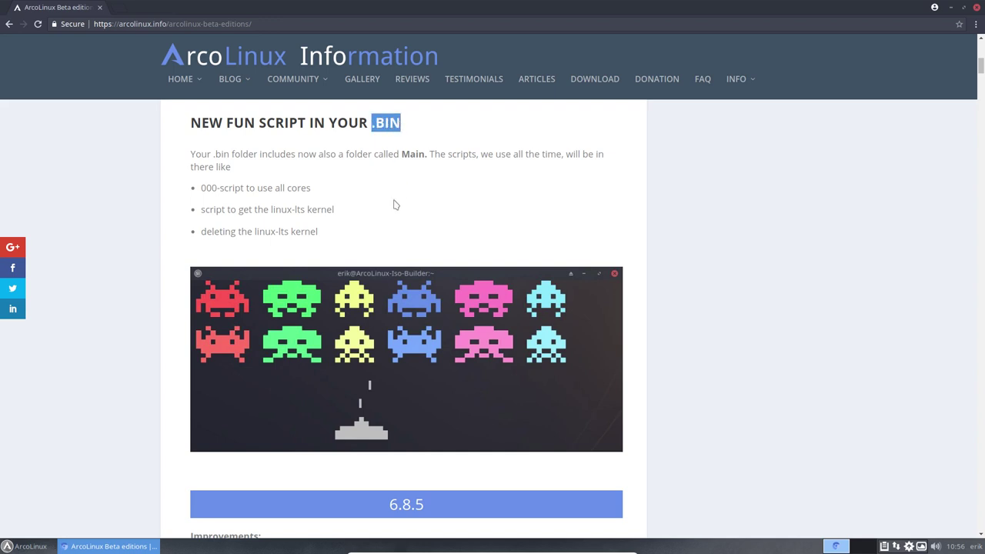
pyautogui.moveTo(326, 235); pyautogui.dragTo(200, 194)
pyautogui.click(298, 212)
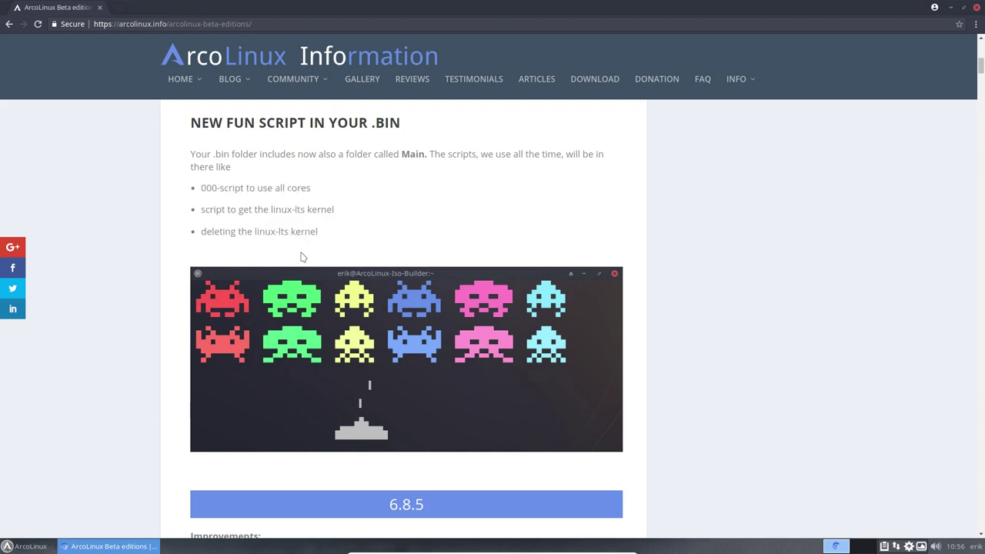
pyautogui.scroll(-3, 301, 256)
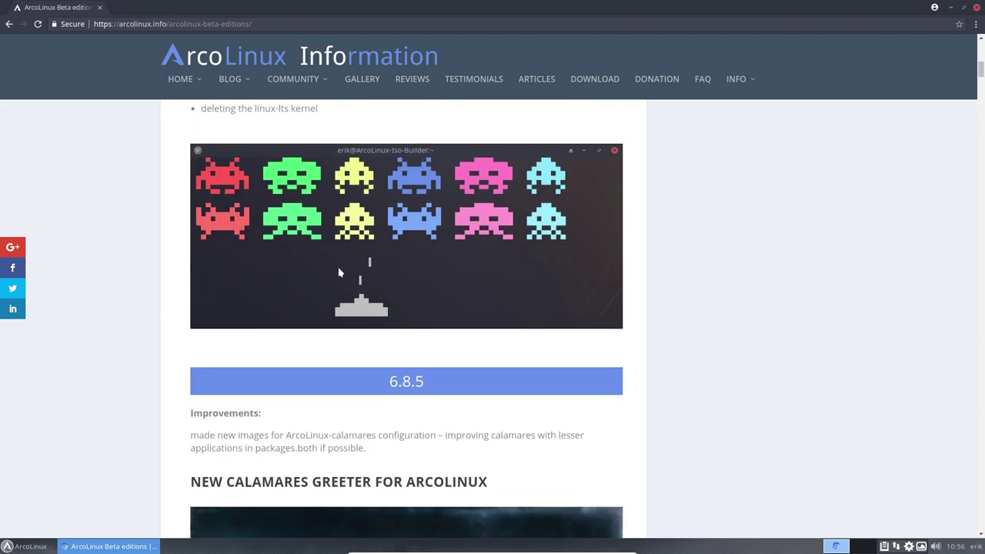
pyautogui.scroll(-15, 338, 272)
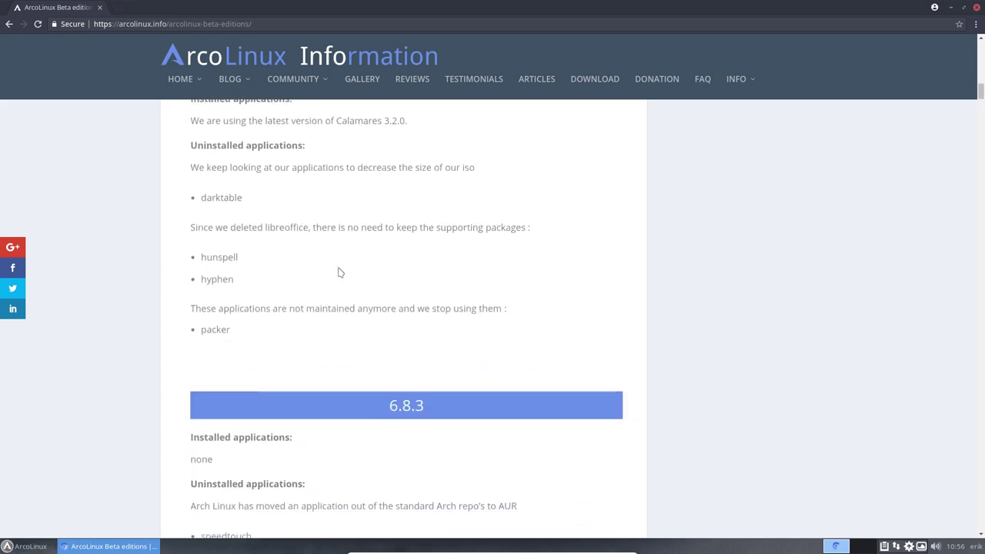
pyautogui.scroll(-5, 339, 272)
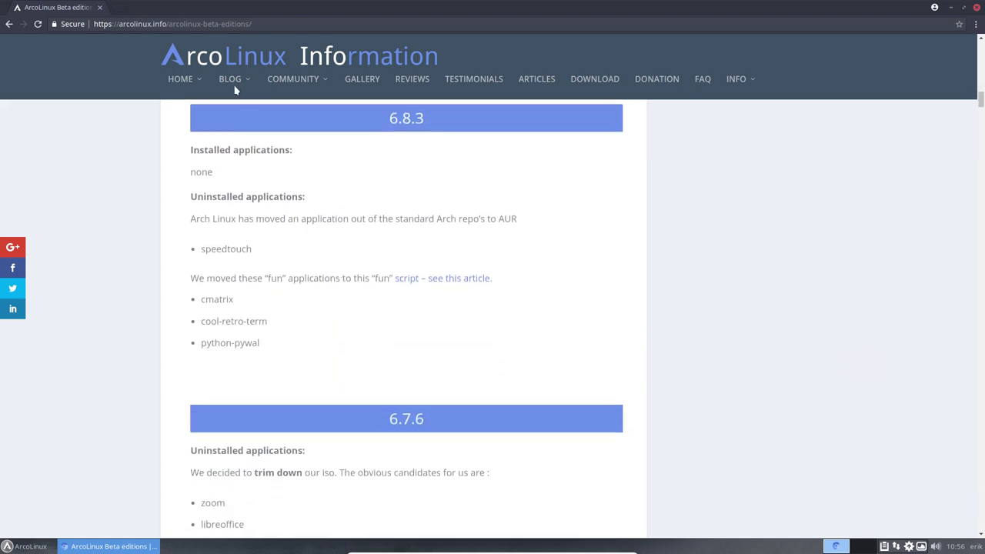
# - Open BLOG > BETA > ArcoLinuxD Beta Editions and scroll through its notes
pyautogui.moveTo(233, 86)
pyautogui.moveTo(283, 138)
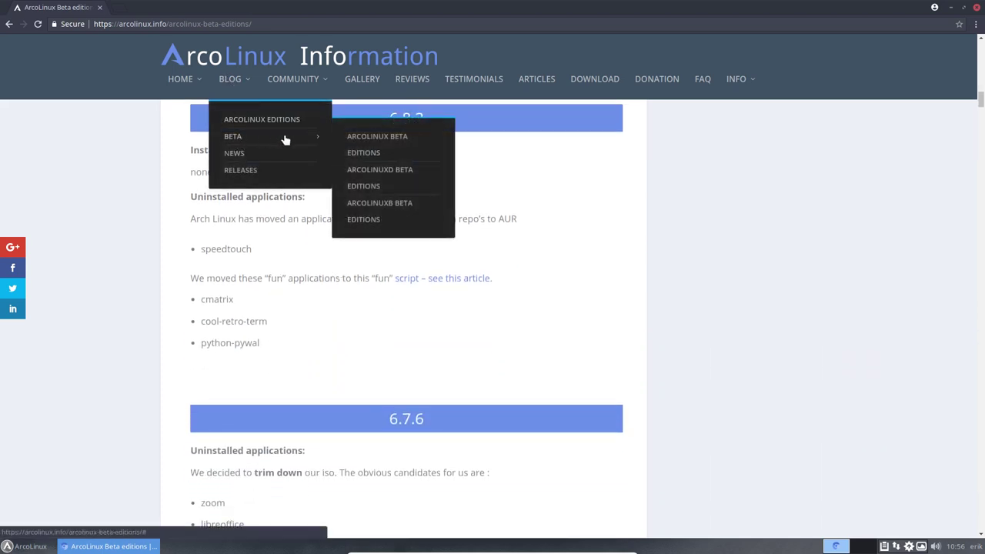
pyautogui.click(364, 175)
pyautogui.scroll(-5, 311, 188)
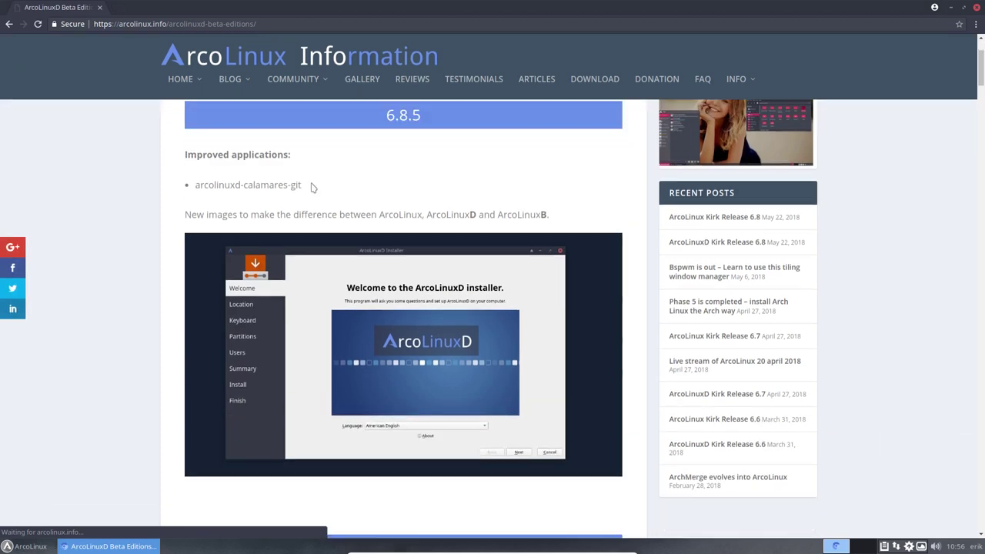
pyautogui.scroll(-5, 311, 188)
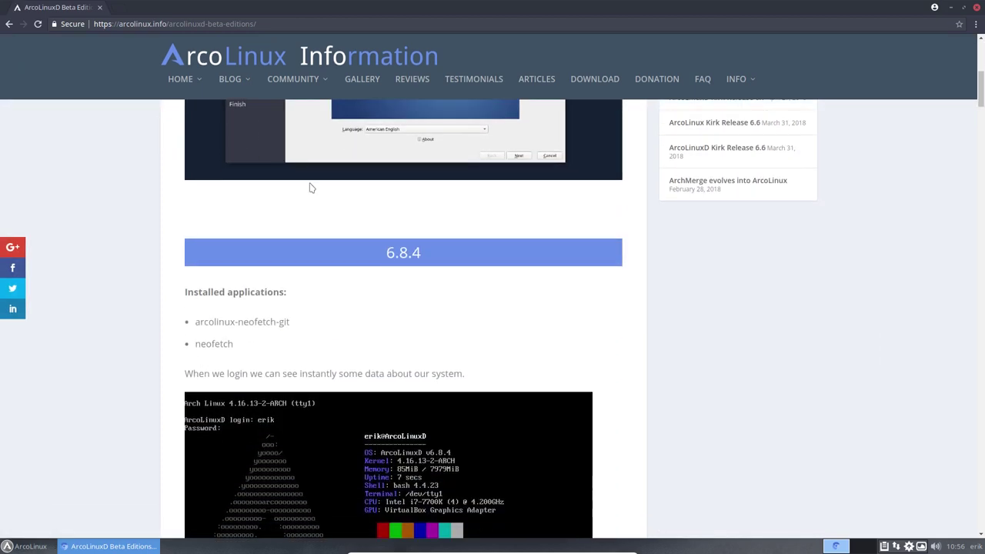
pyautogui.scroll(-3, 311, 188)
# - Open BLOG > BETA > ArcoLinuxB Beta Editions and scroll through its notes
pyautogui.moveTo(233, 83)
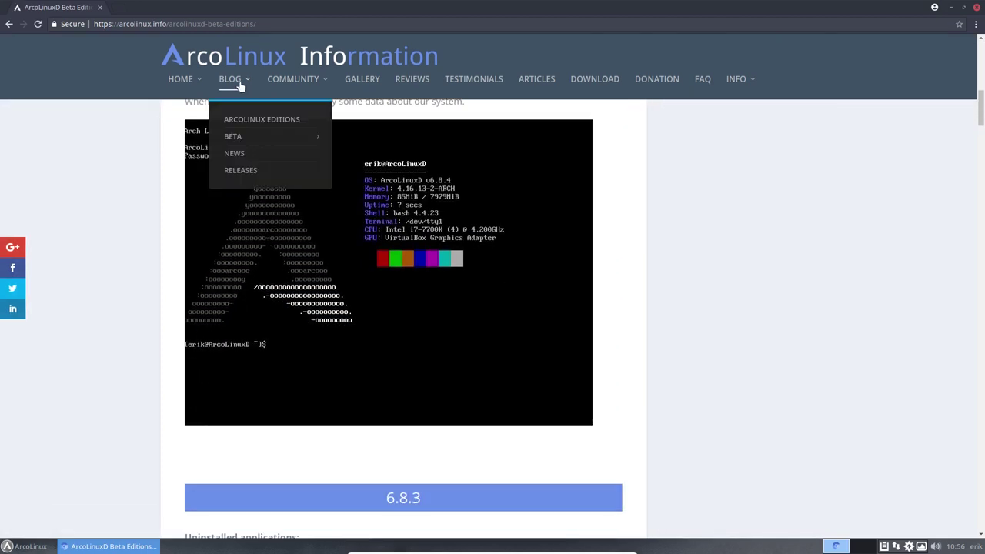
pyautogui.moveTo(260, 138)
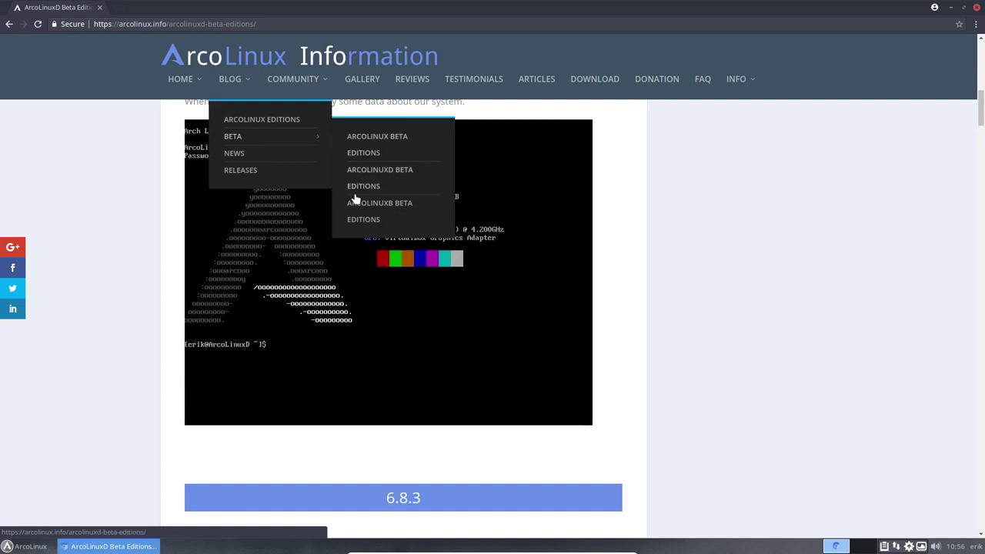
pyautogui.click(358, 221)
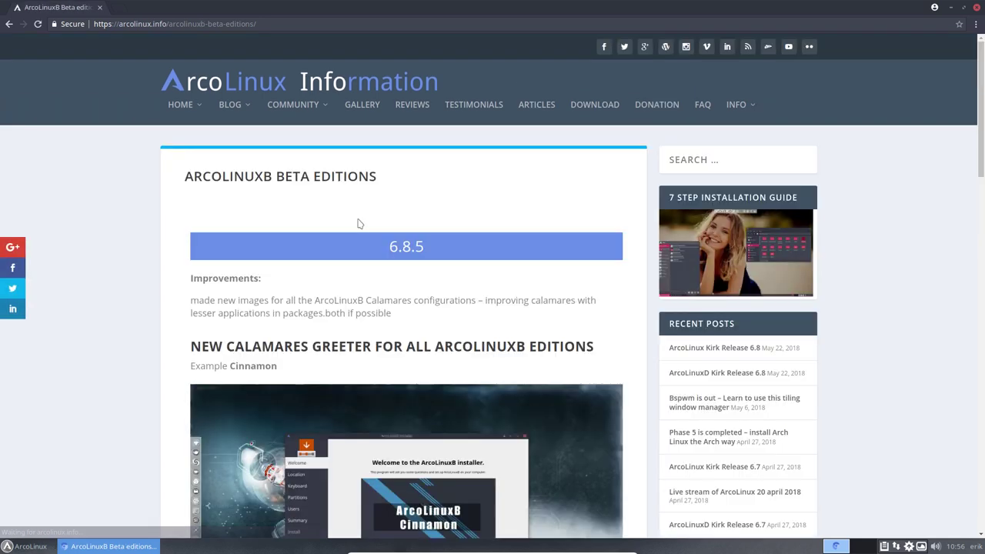
pyautogui.scroll(-3, 198, 225)
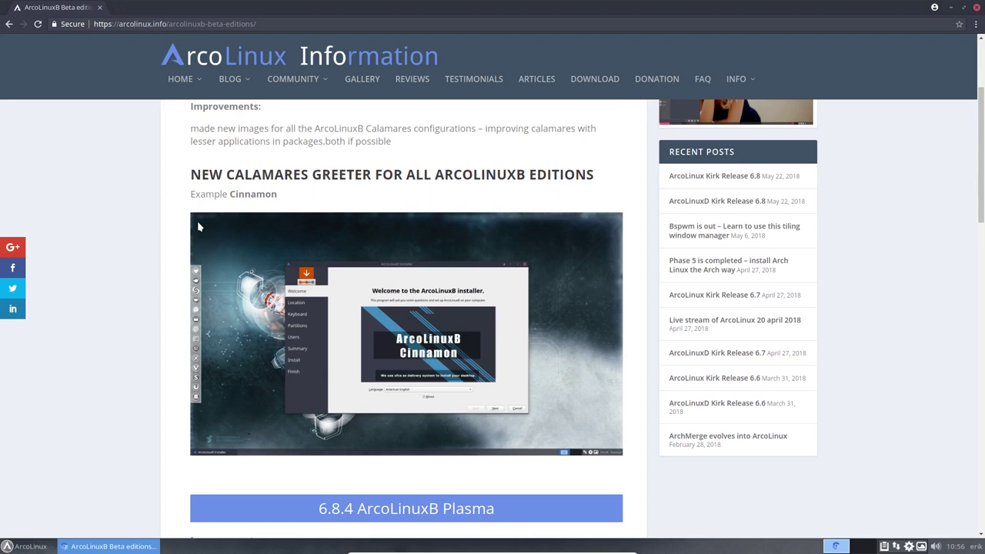
pyautogui.scroll(-3, 197, 221)
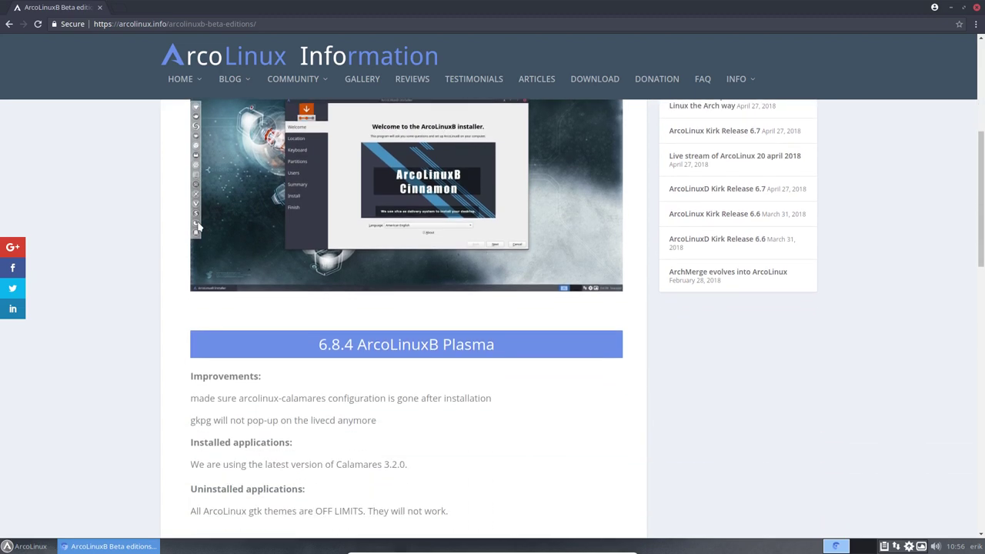
pyautogui.scroll(-4, 198, 224)
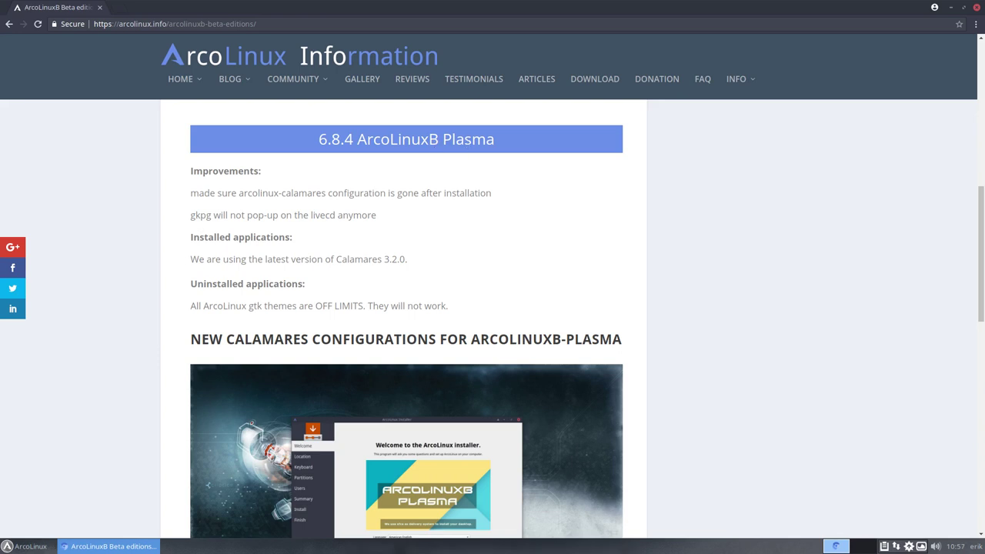
# - Open and close a system-info terminal, then scroll the ArcoLinuxB notes down to 6.8.3
pyautogui.hotkey('ctrl', 'alt', 't')
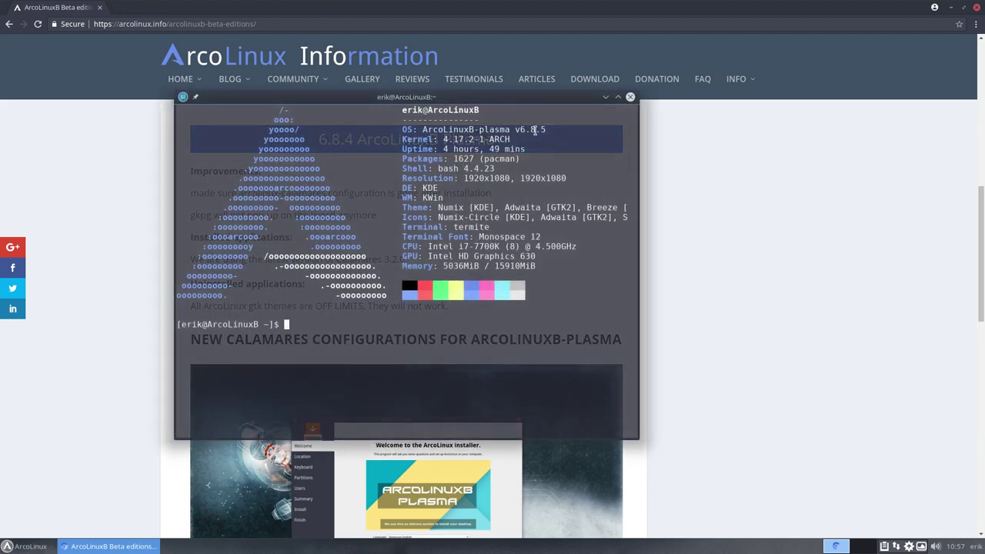
pyautogui.click(631, 97)
pyautogui.scroll(-10, 148, 327)
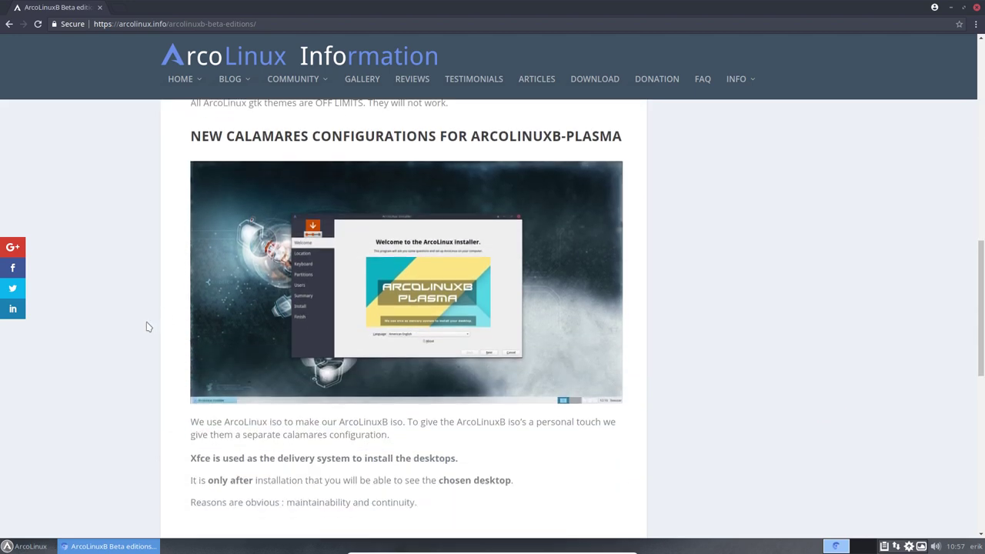
pyautogui.scroll(-1, 149, 327)
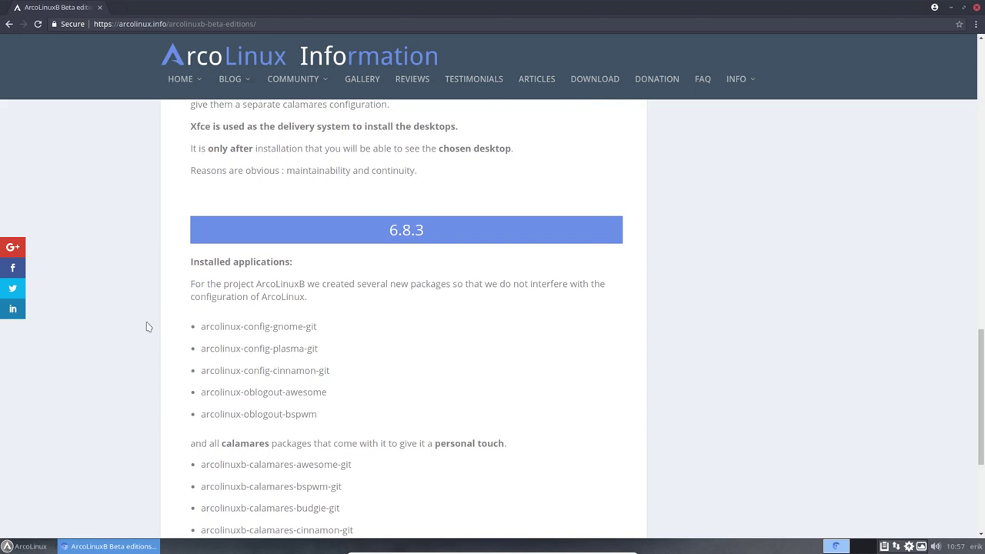
pyautogui.moveTo(247, 89)
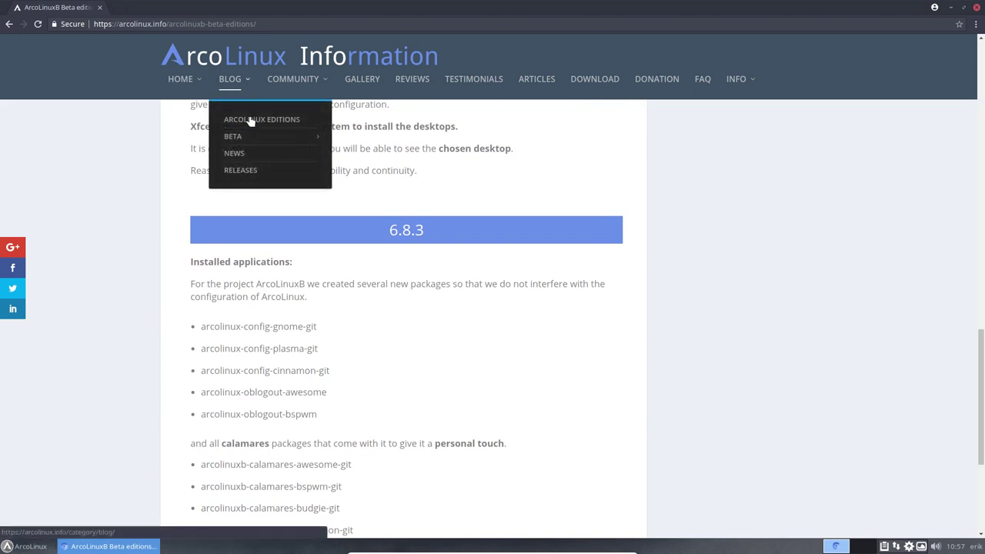
pyautogui.moveTo(258, 138)
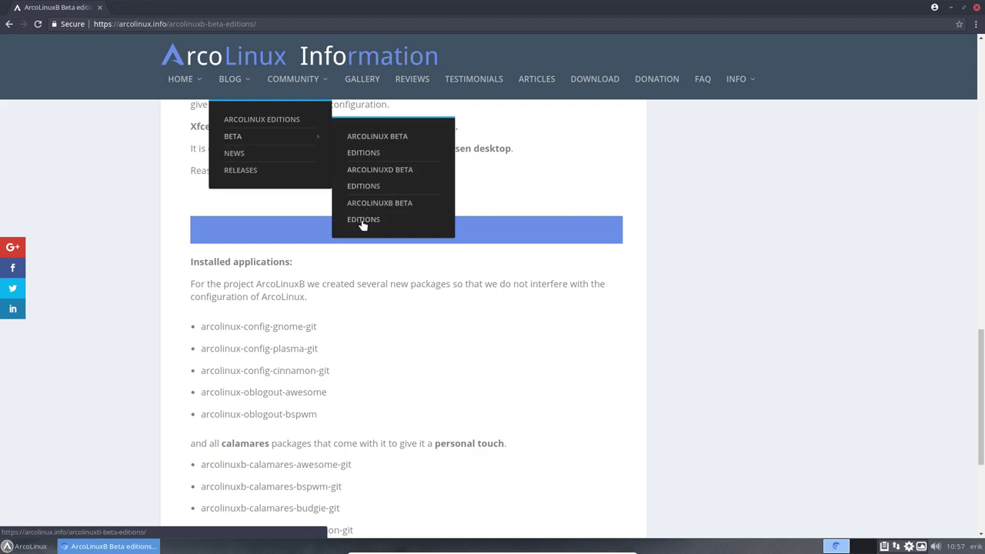
# - Go to arcolinuxd.com, open the BYOI – Awesome post and follow its SourceForge Community Editions link
pyautogui.moveTo(176, 84)
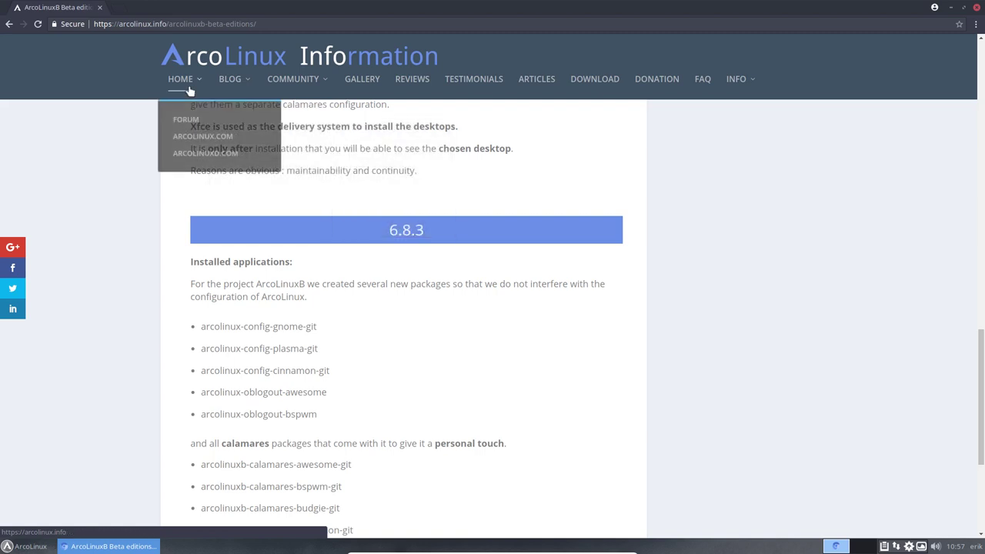
pyautogui.click(206, 154)
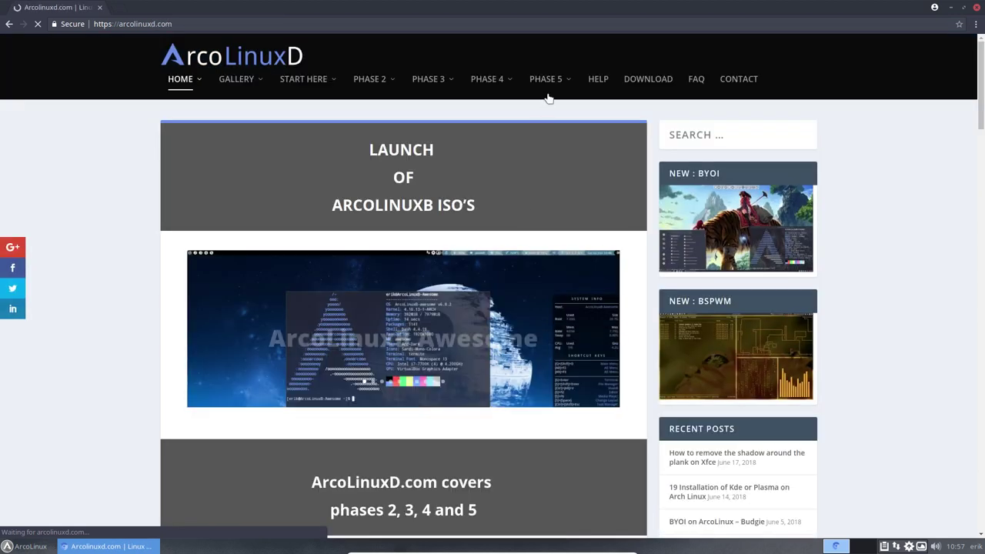
pyautogui.moveTo(500, 82)
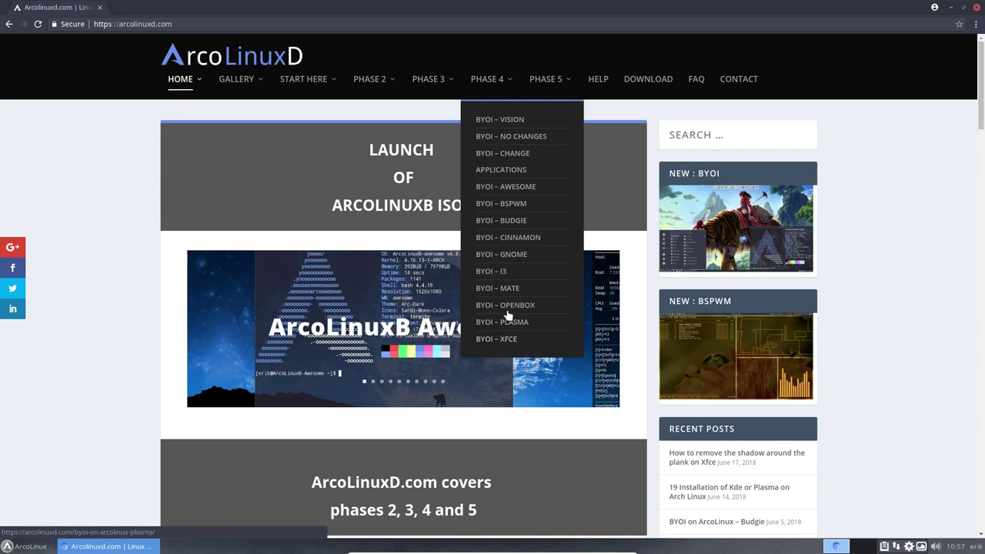
pyautogui.click(510, 190)
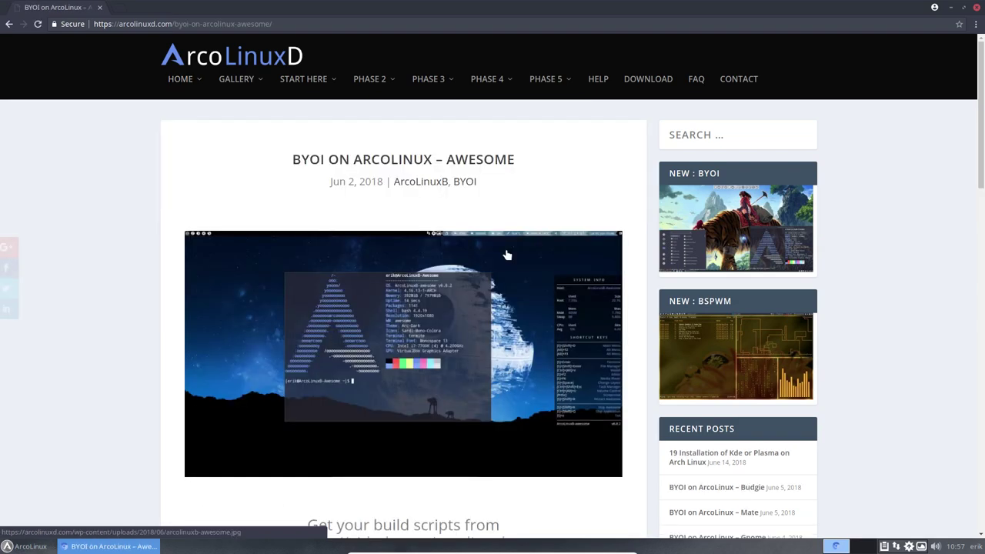
pyautogui.scroll(-8, 445, 337)
pyautogui.scroll(-10, 446, 336)
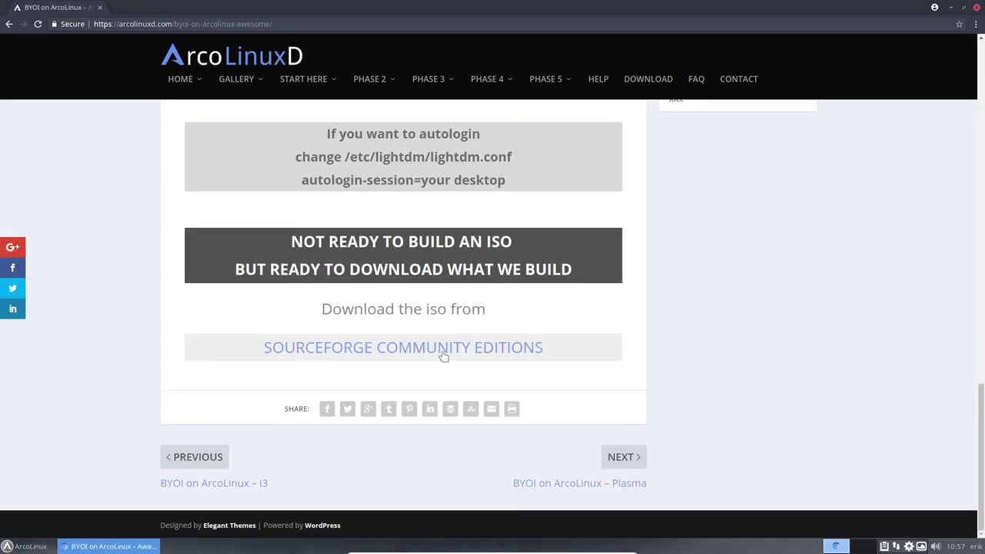
pyautogui.click(444, 355)
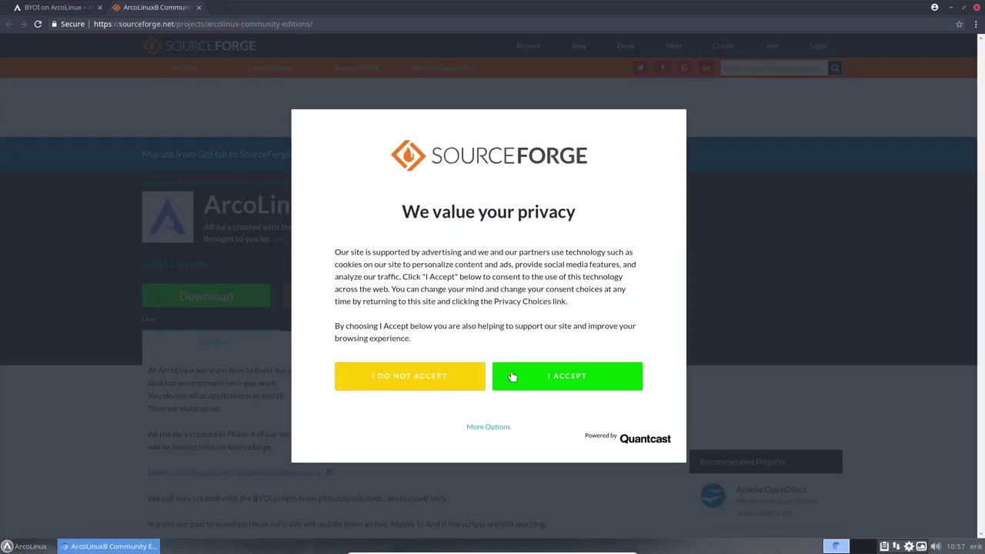
# - Accept the privacy notice, open Files > mate to see the v6.8.5 and v6.8.2 ISOs, then close Chrome
pyautogui.click(512, 376)
pyautogui.click(338, 346)
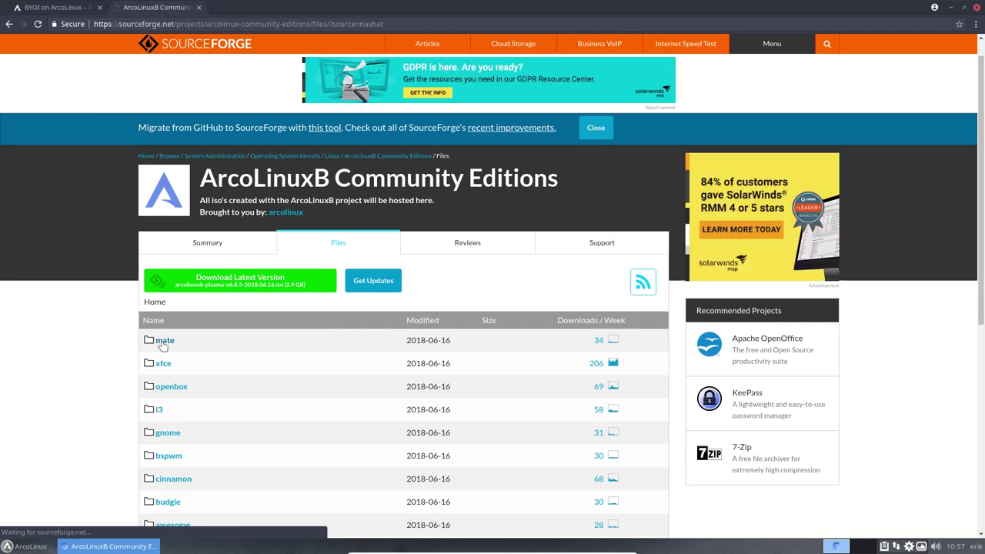
pyautogui.click(162, 344)
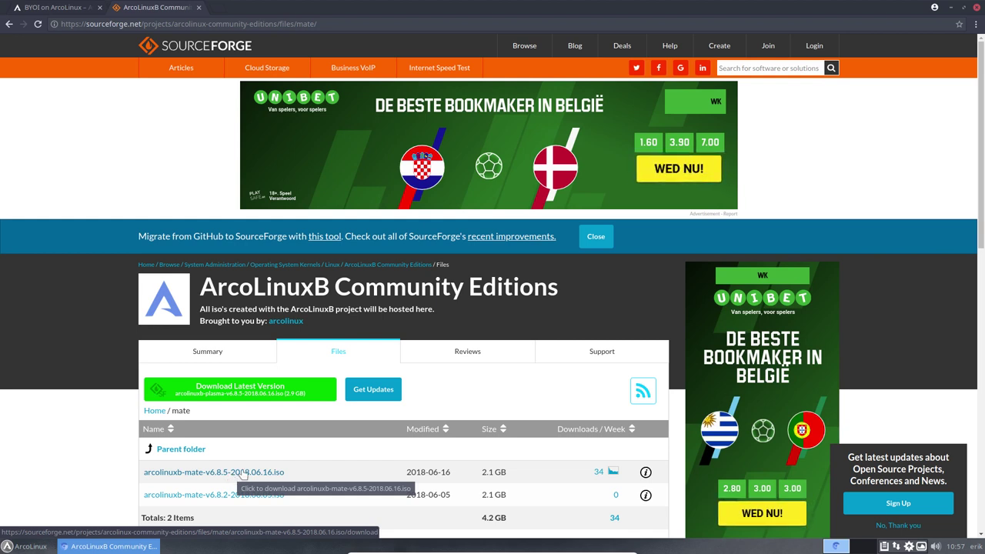
pyautogui.click(977, 7)
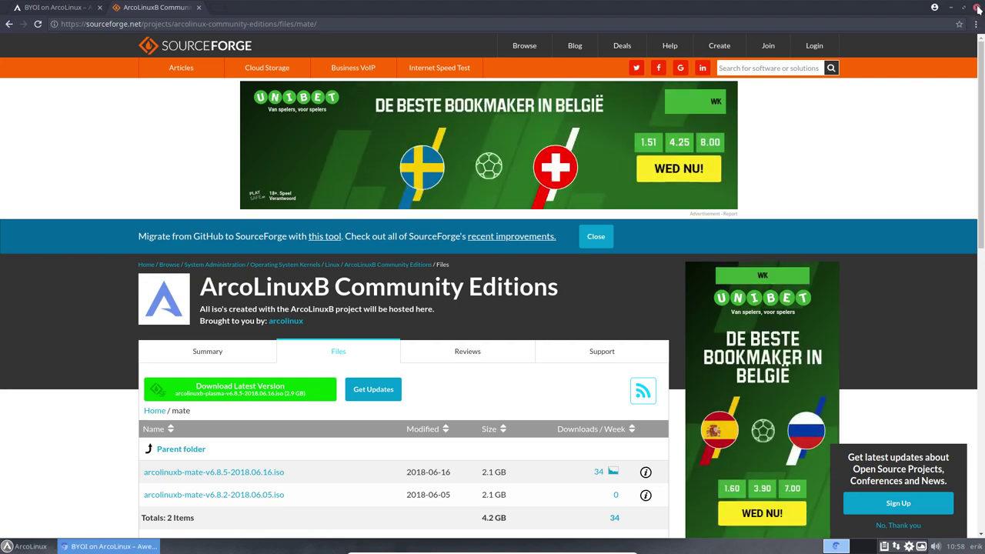